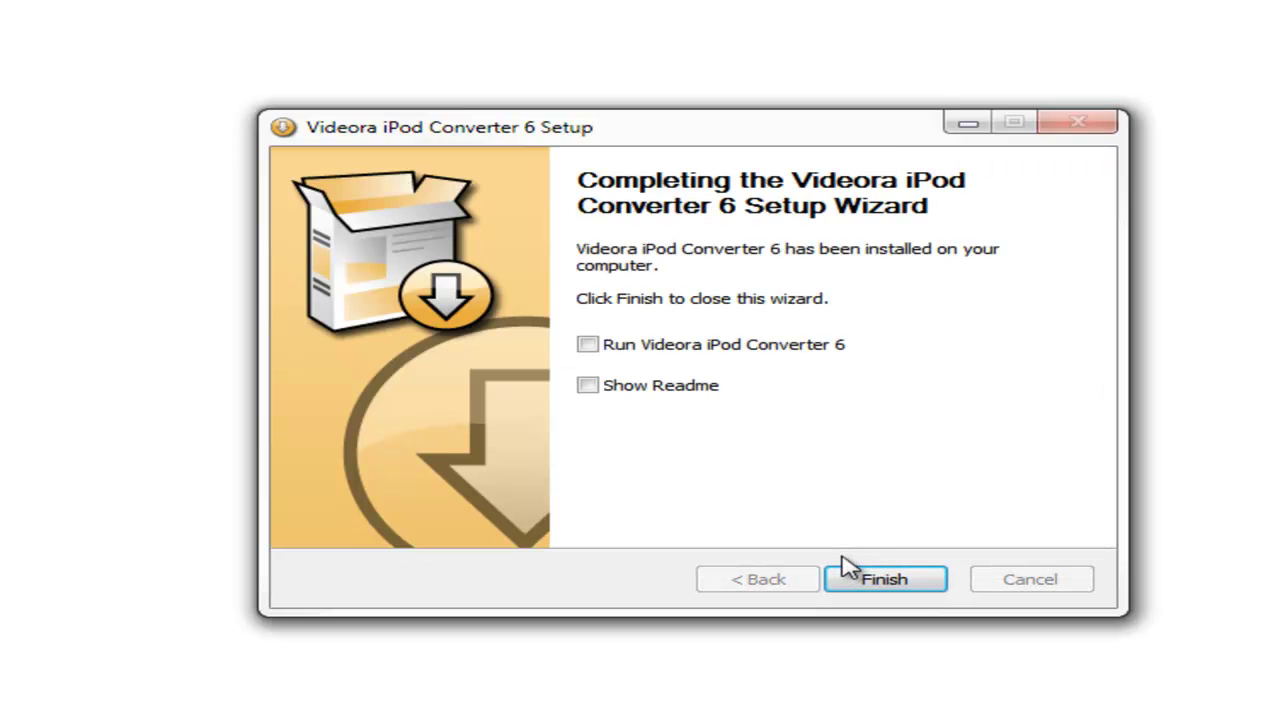
Finish the Videora iPod Converter 6 setup with Run and Show Readme left unchecked.
click(874, 586)
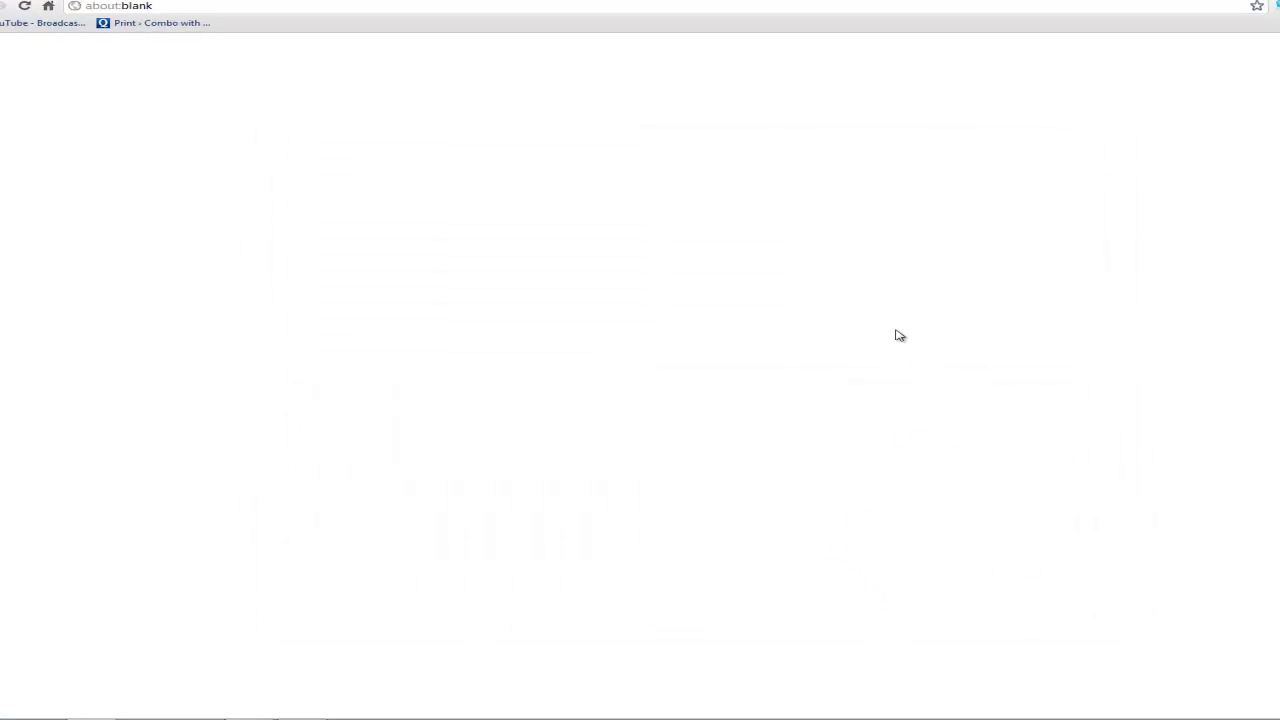
Minimize Chrome and restore the Word document listing the Videora and DVD Decrypter links.
click(1207, 6)
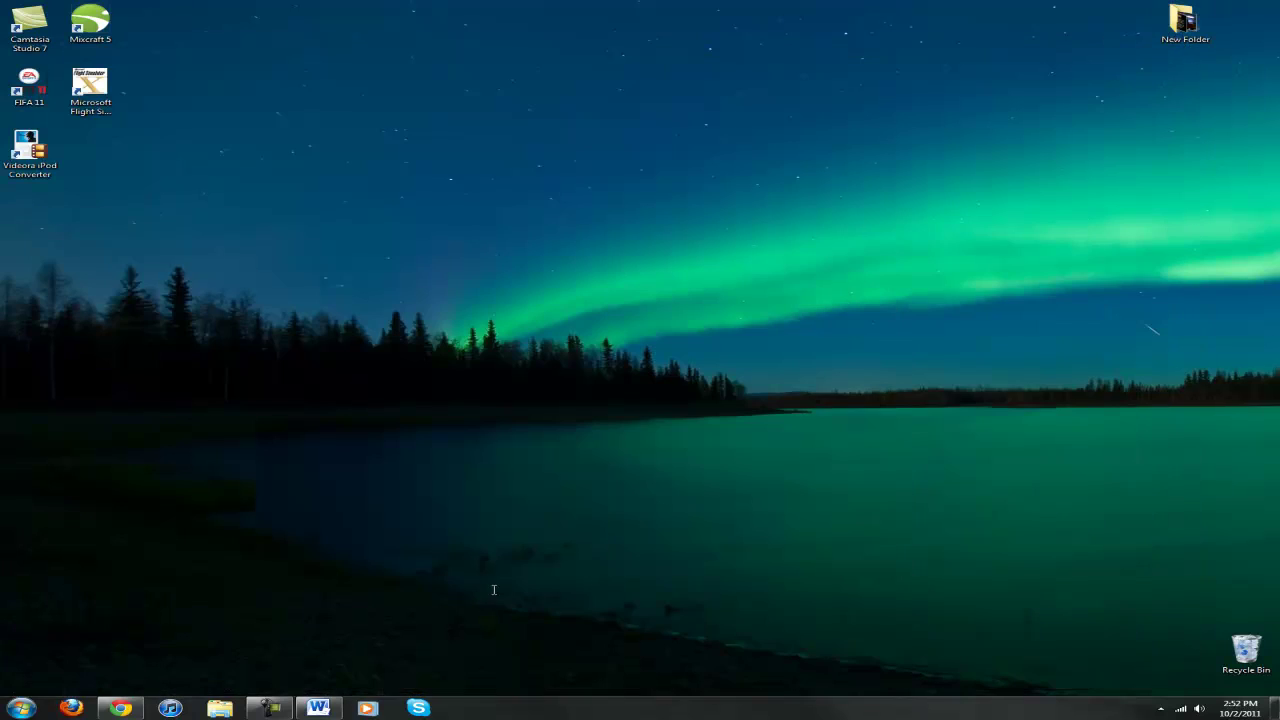
click(318, 708)
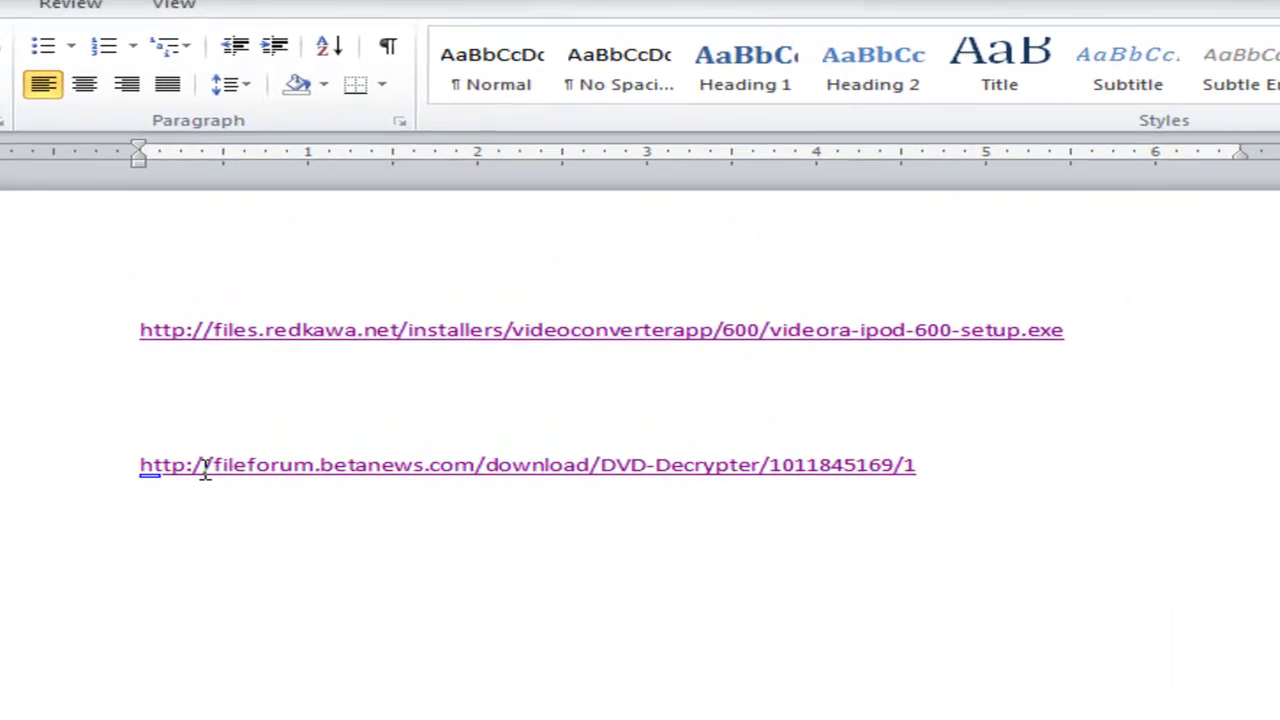
Download SetupDVDDecrypter_3.5.4.0.exe from the fileforum link, keep it past the warning, and run it.
ctrl+click(345, 466)
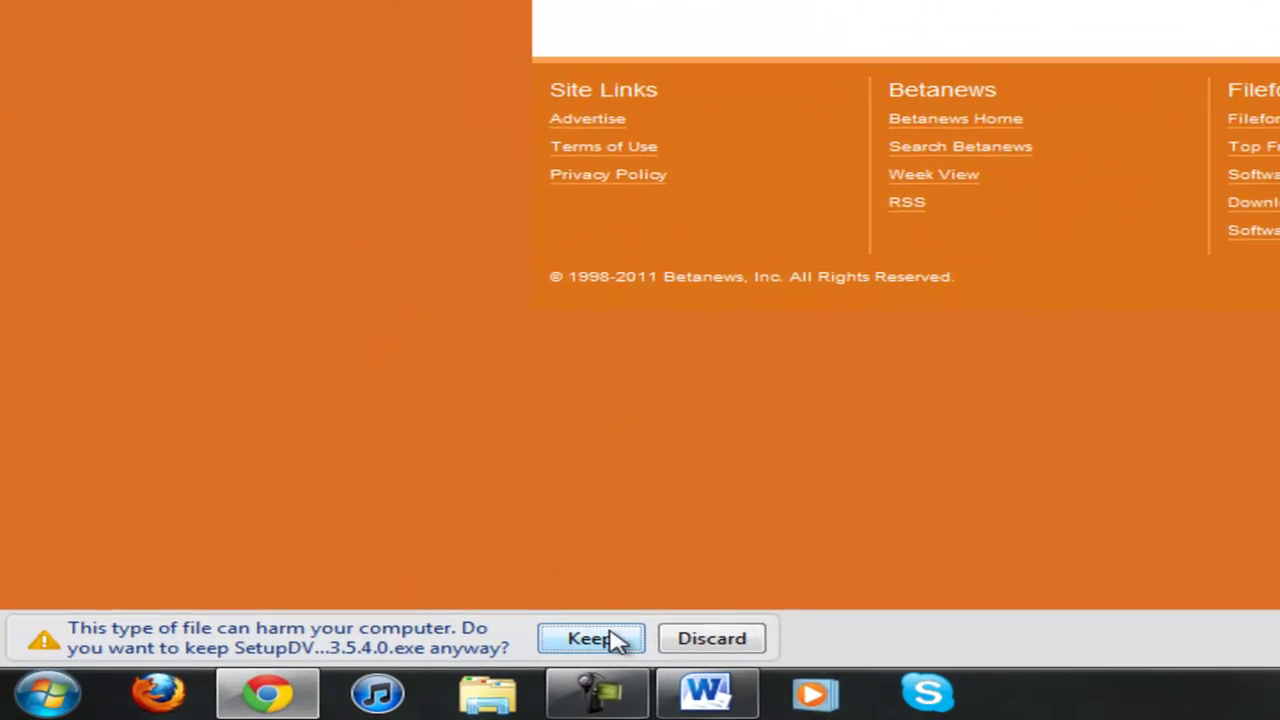
click(600, 638)
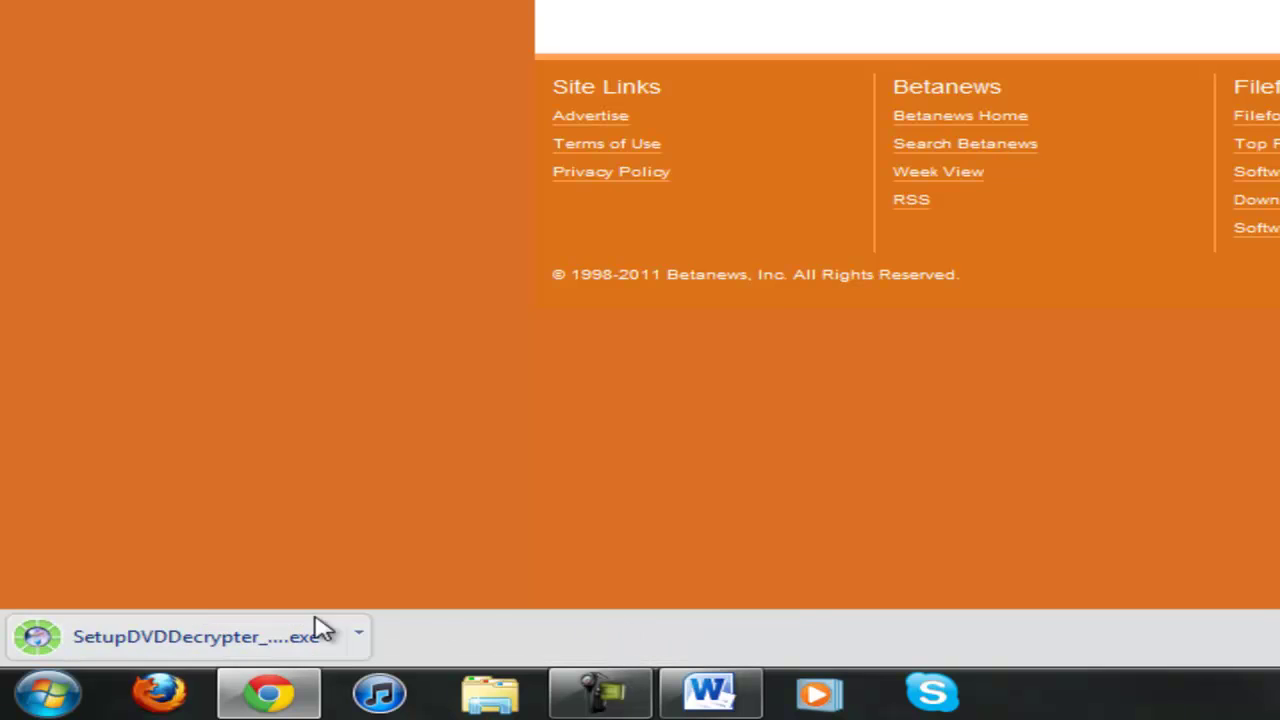
click(172, 642)
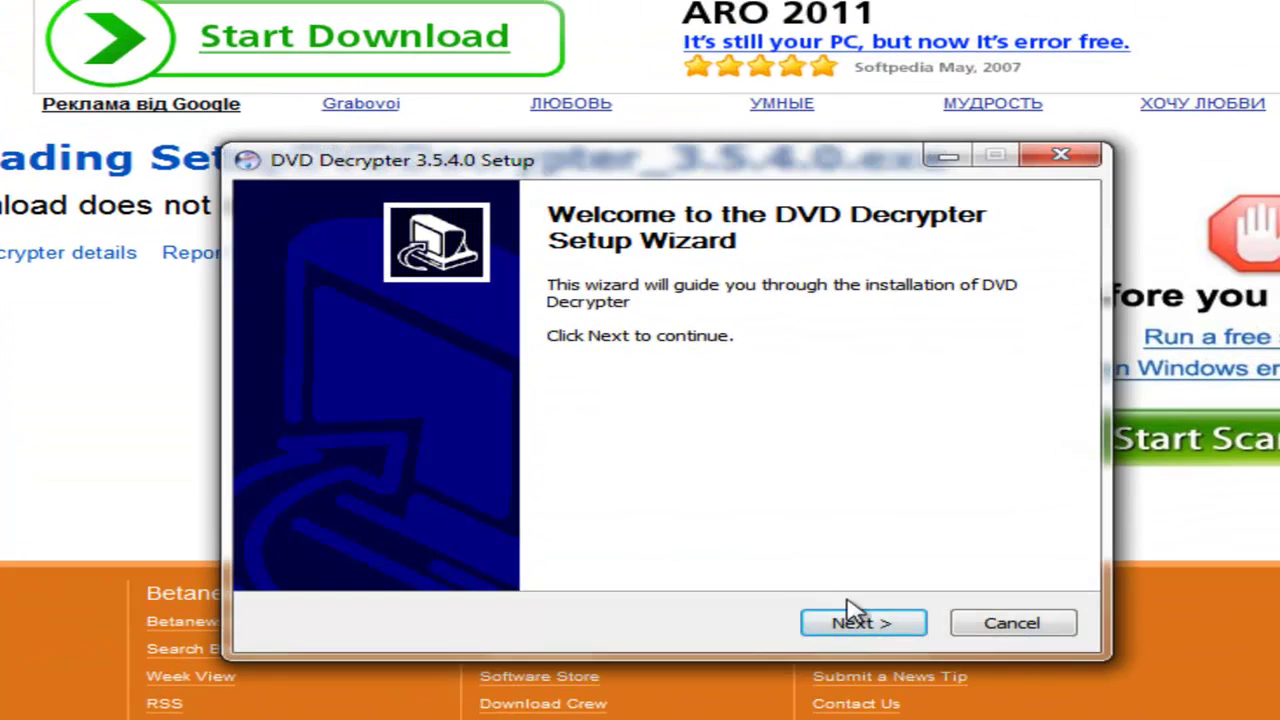
Install DVD Decrypter 3.5.4.0 without a Quick Launch icon.
click(880, 628)
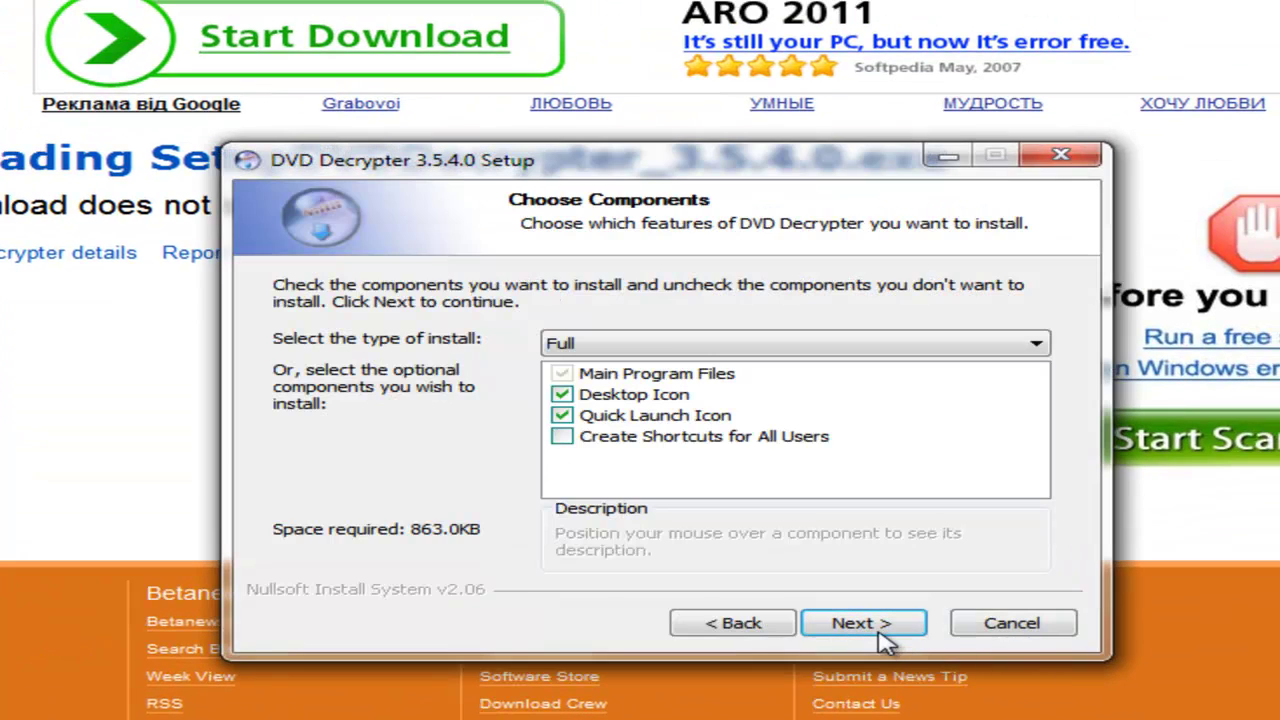
click(563, 416)
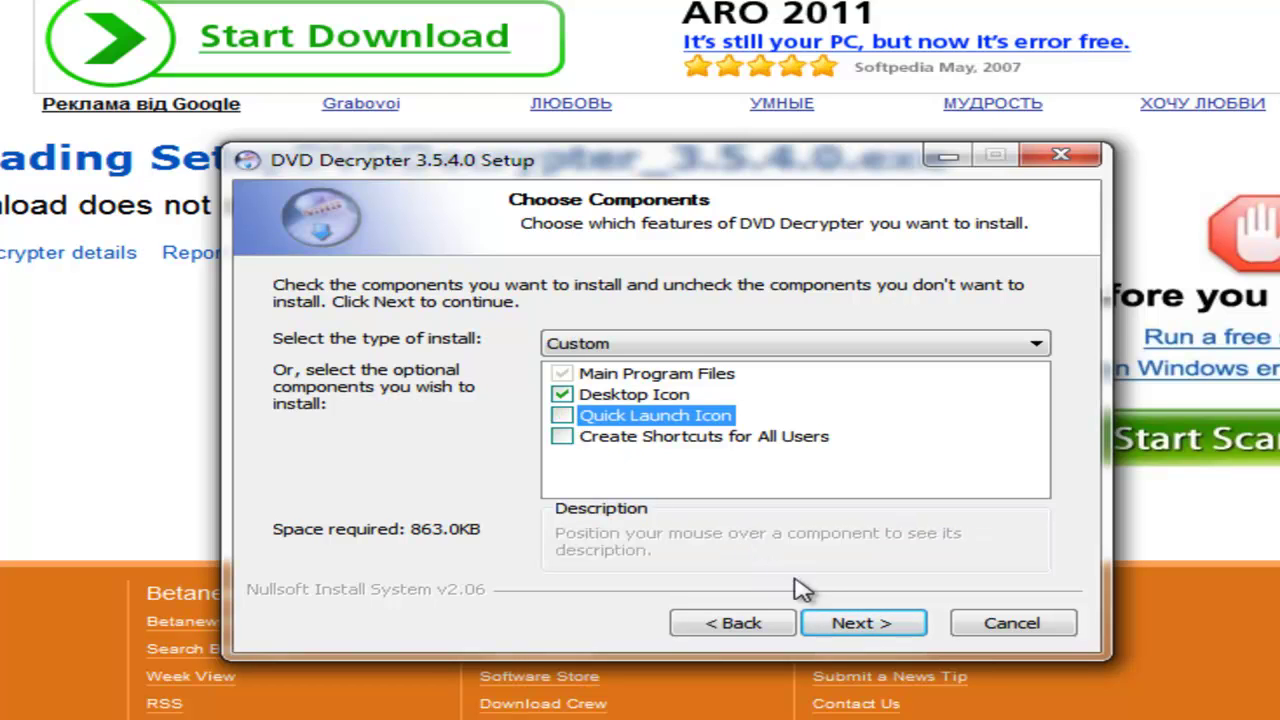
click(880, 627)
click(882, 628)
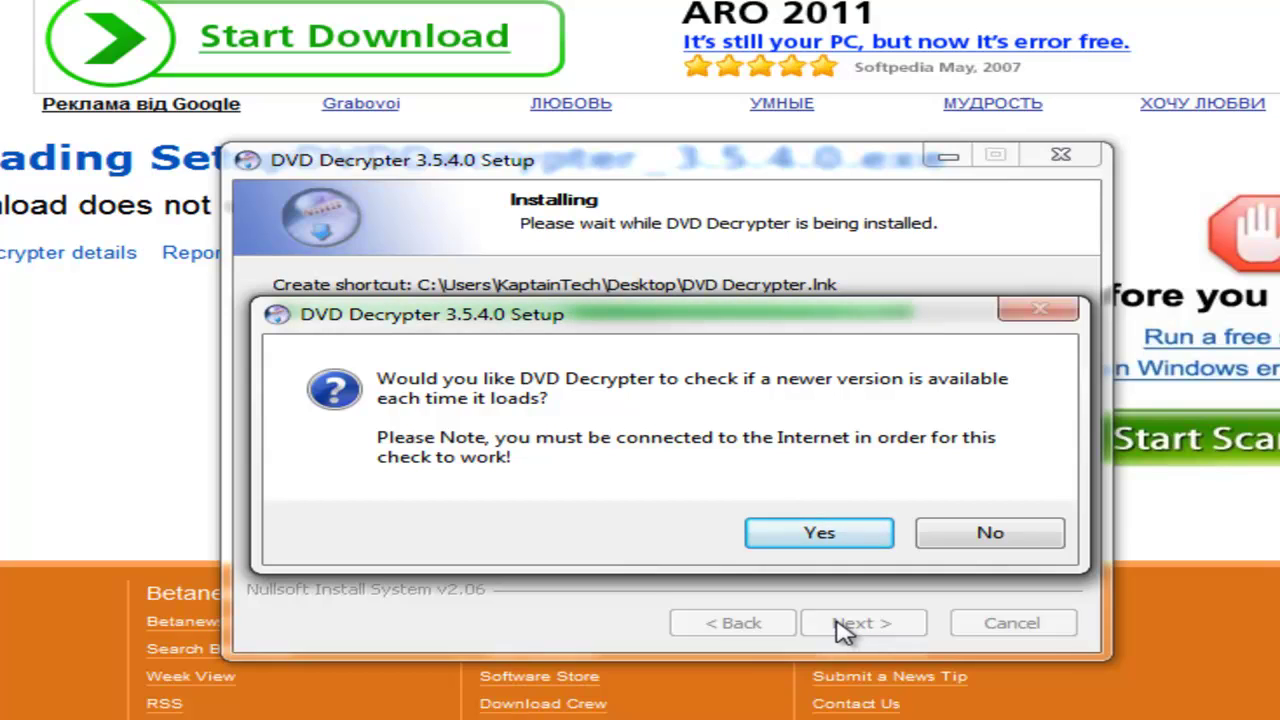
Decline update checks and finish setup without launching DVD Decrypter, then close Chrome and minimize Word.
click(975, 540)
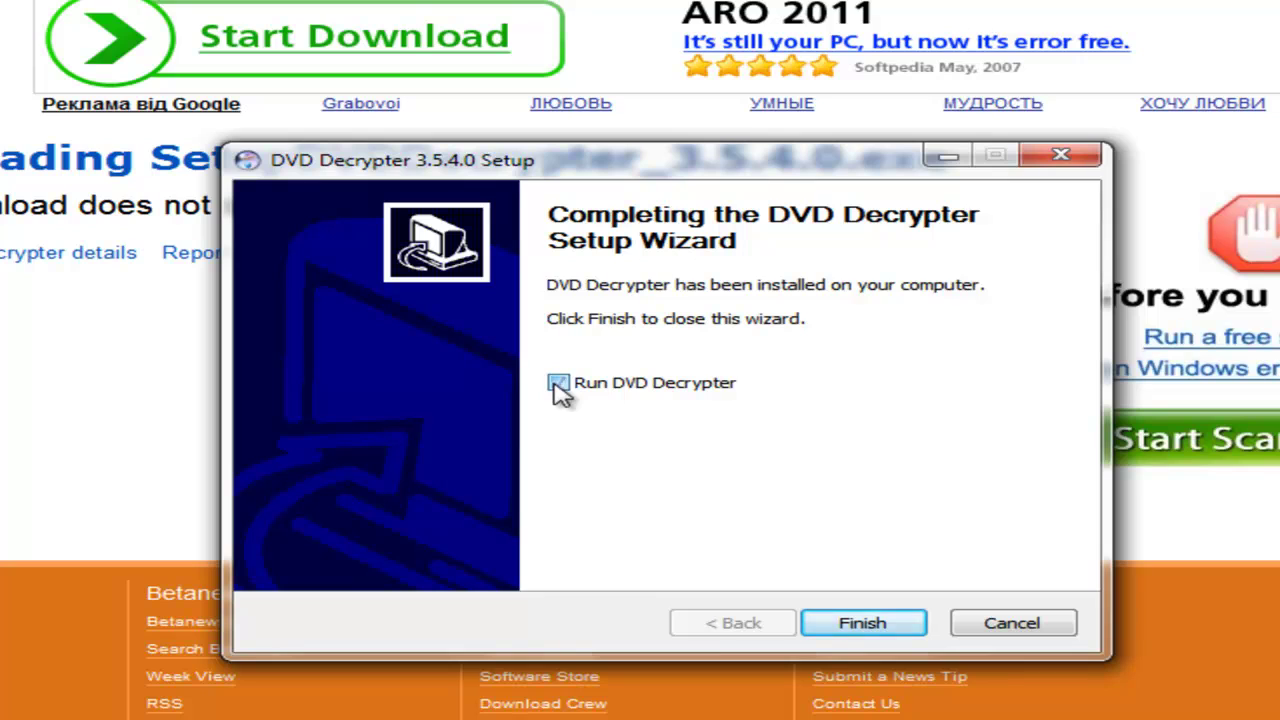
click(558, 383)
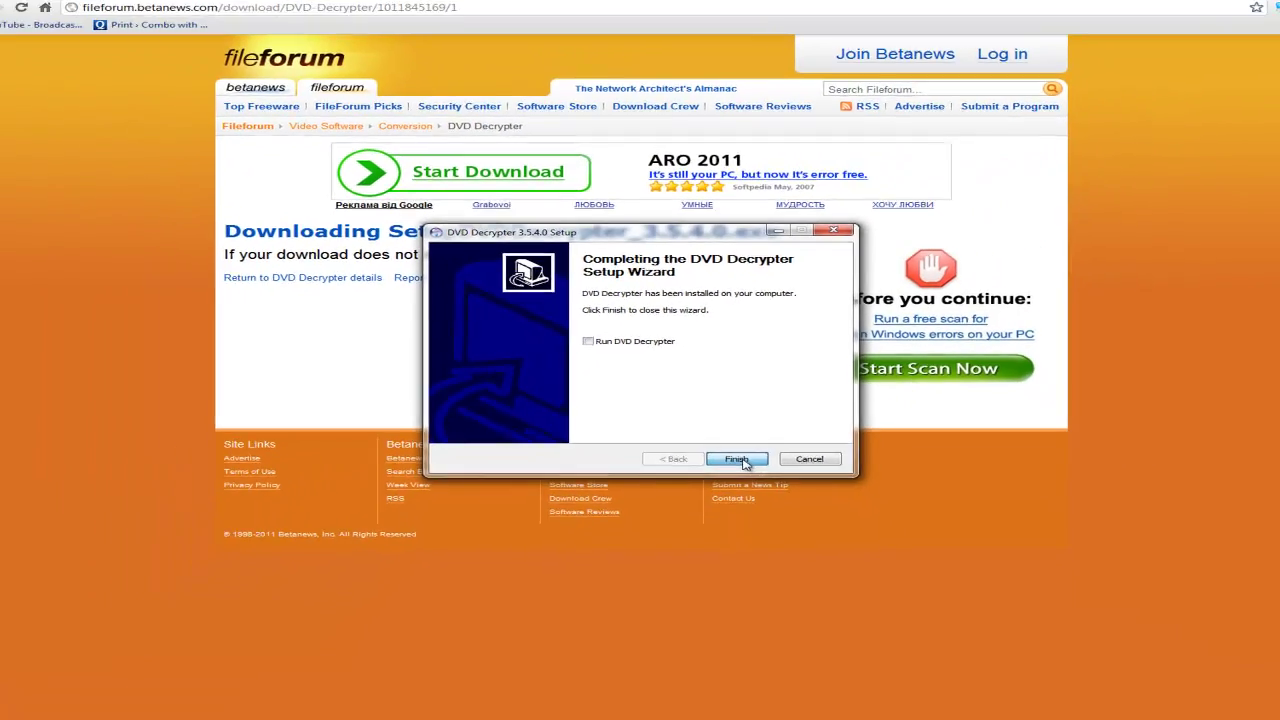
click(740, 460)
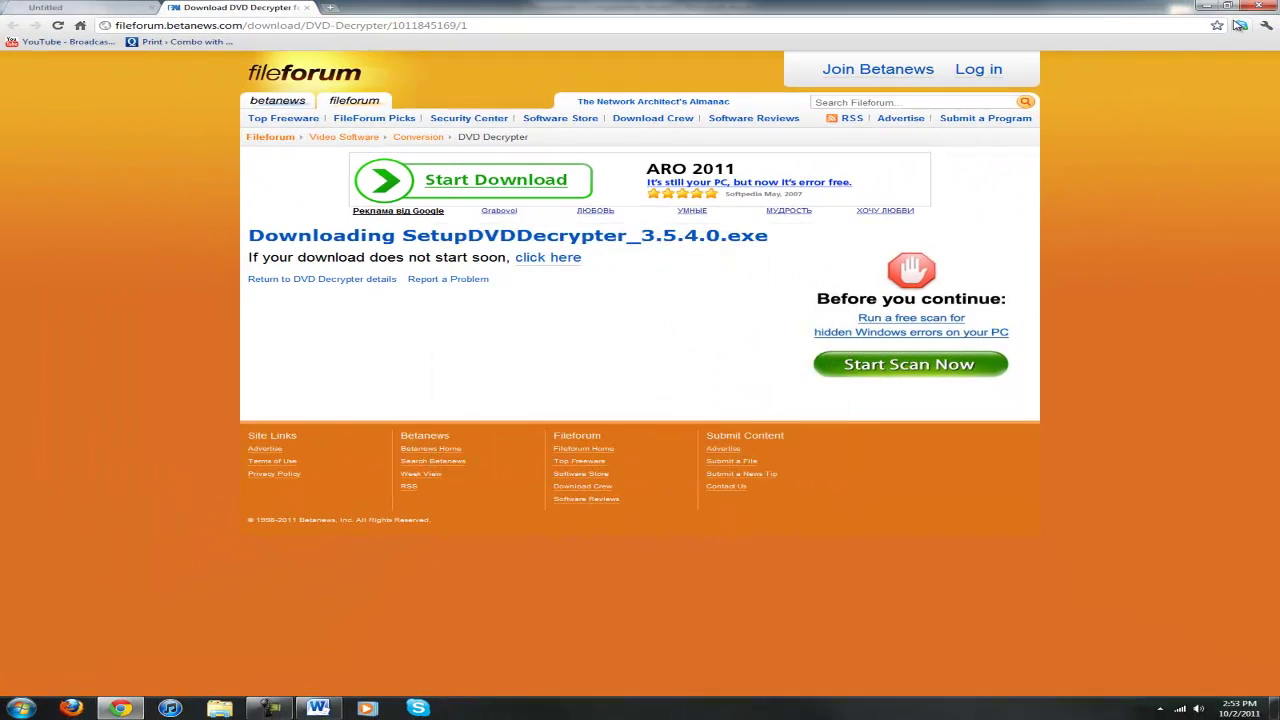
click(1256, 8)
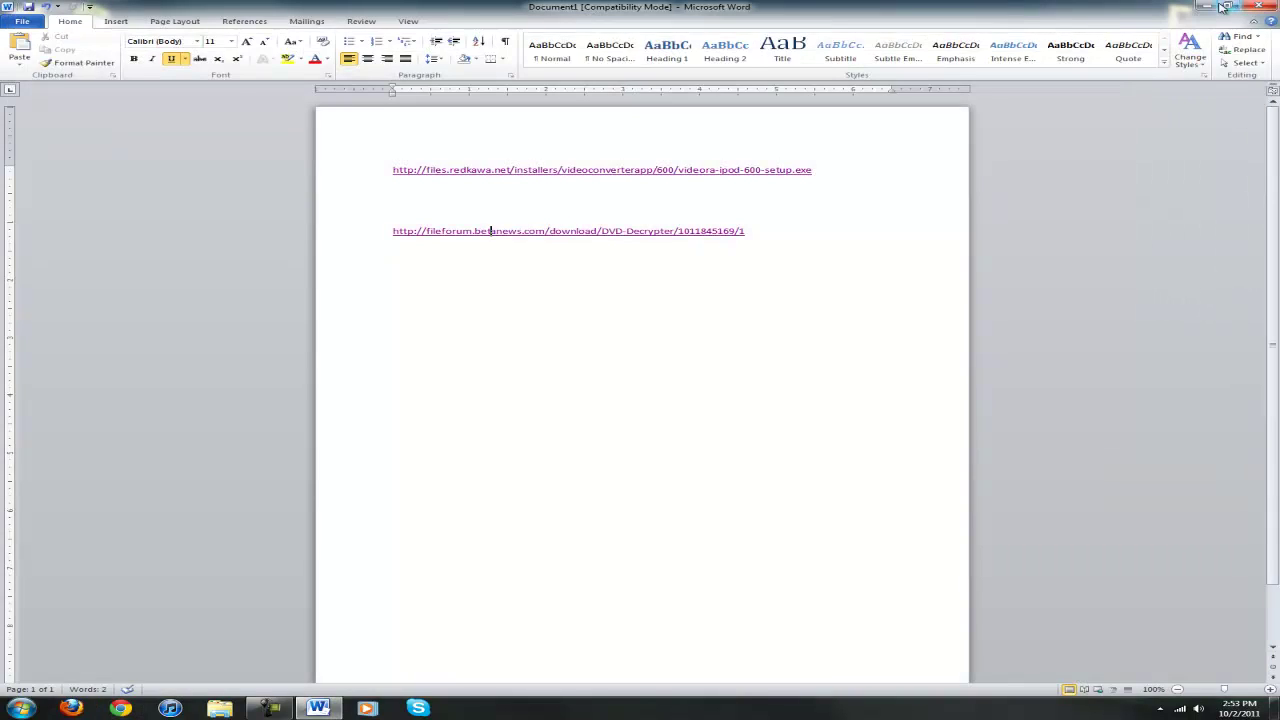
click(1215, 8)
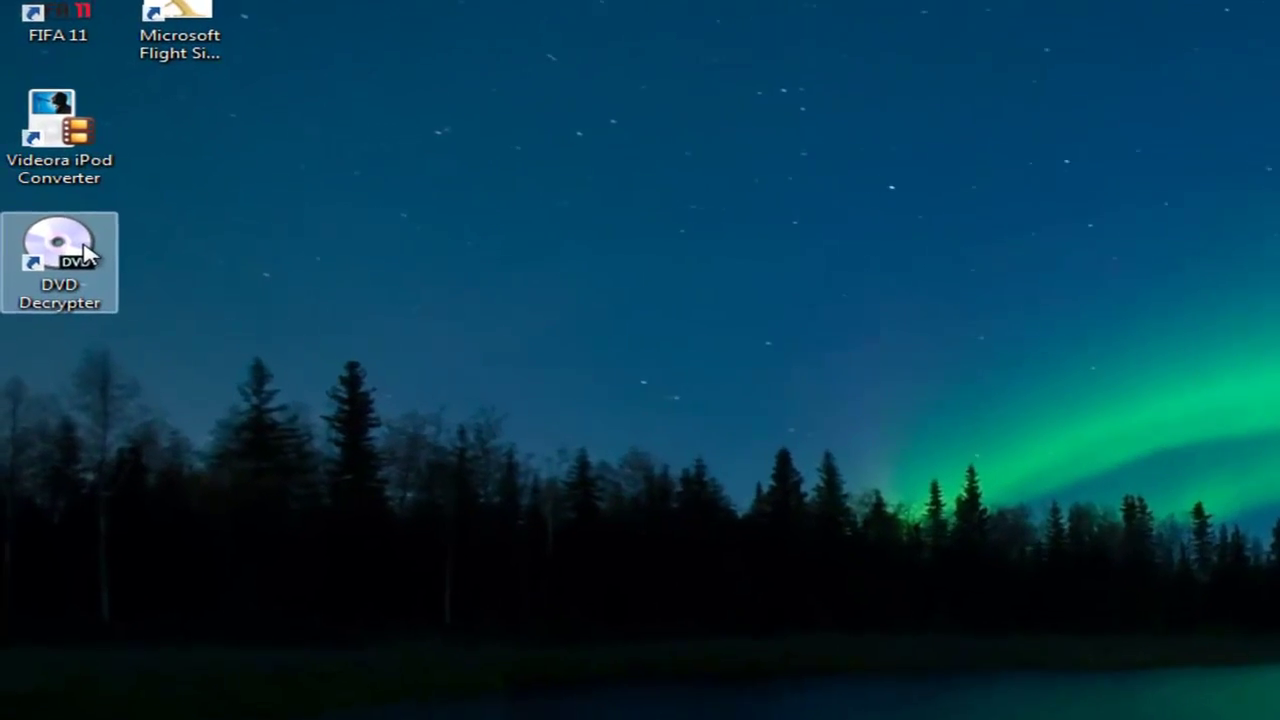
Launch DVD Decrypter from its desktop shortcut to read the WITH_ALL_DUE_RESPECT disc on F:.
double_click(85, 253)
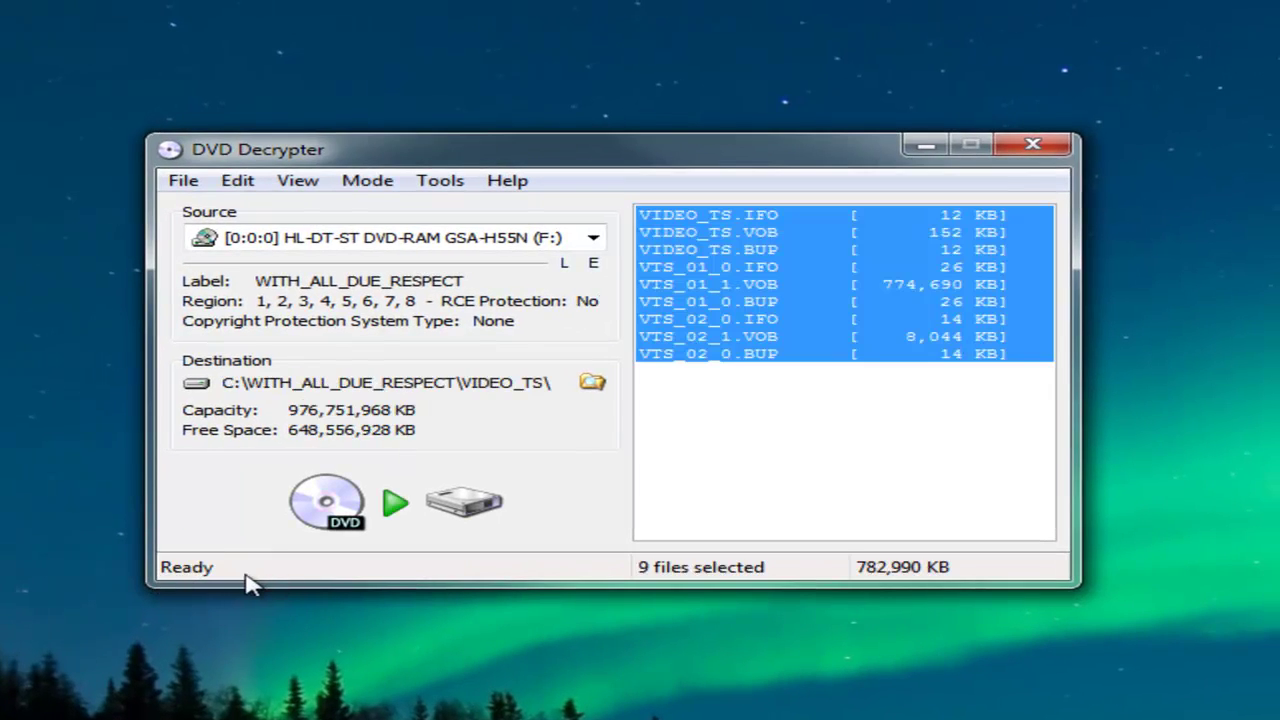
Switch DVD Decrypter to IFO mode and check Enable Stream Processing.
click(372, 188)
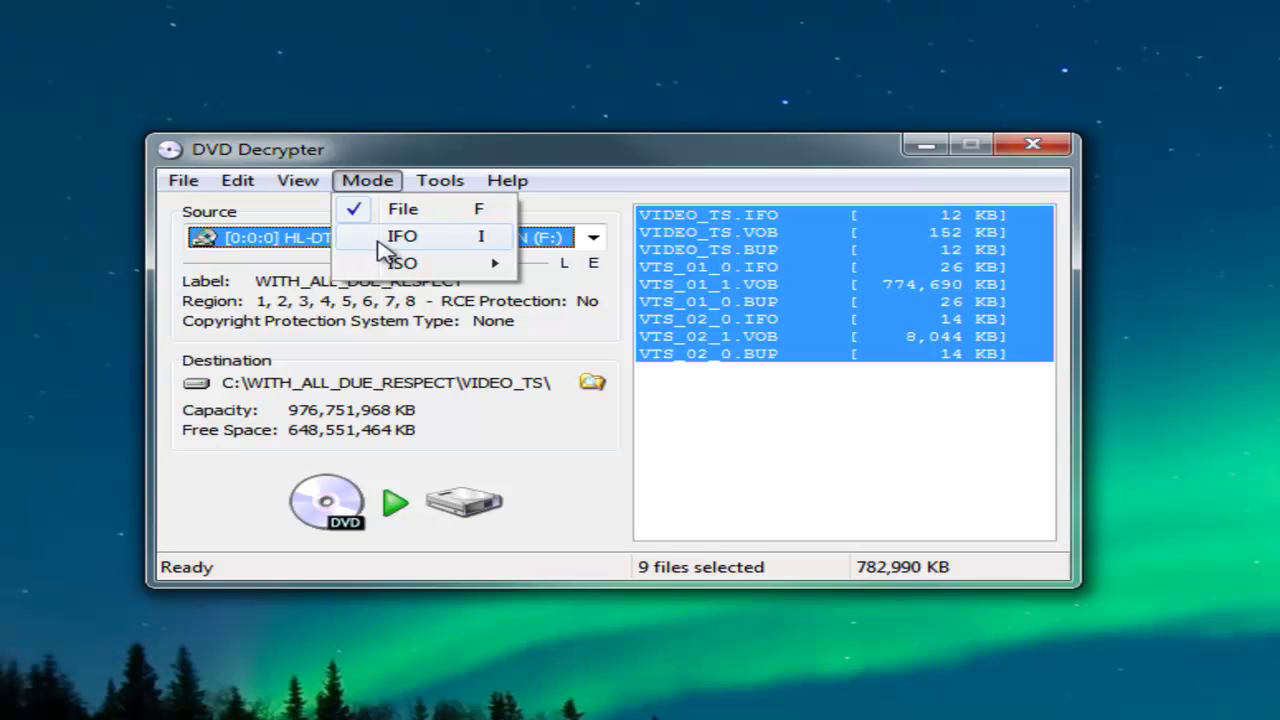
click(357, 244)
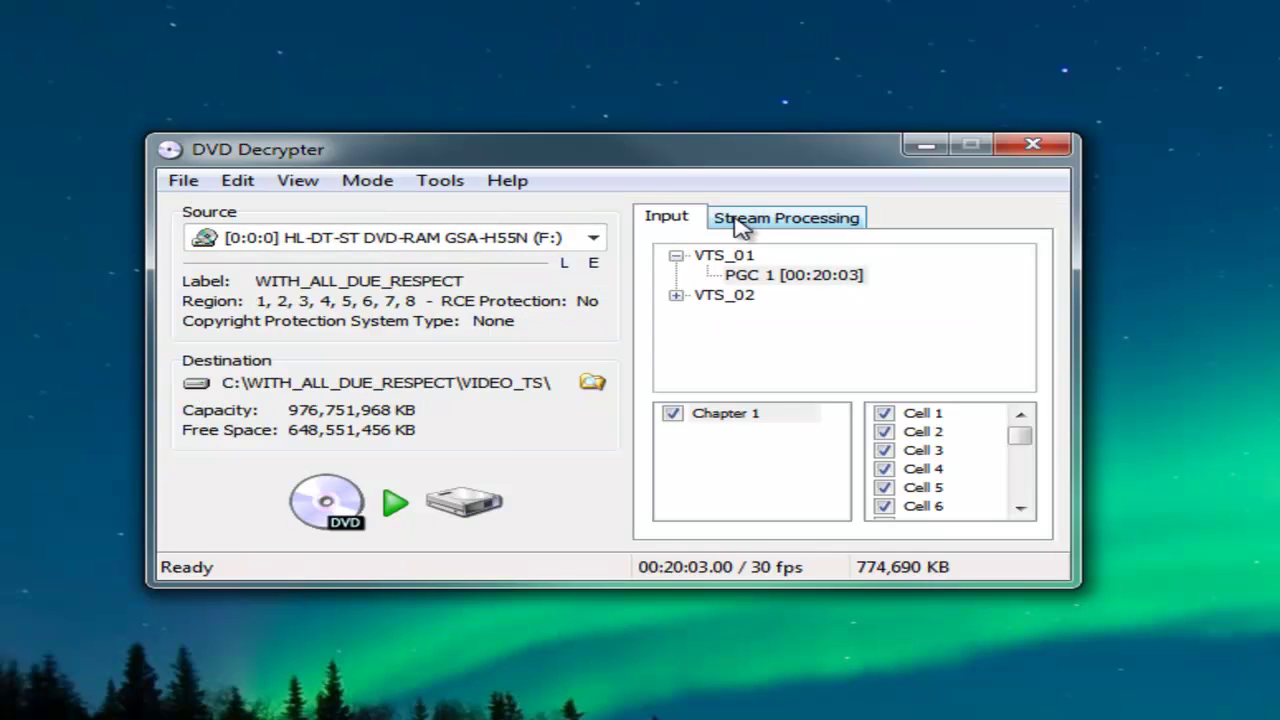
click(797, 225)
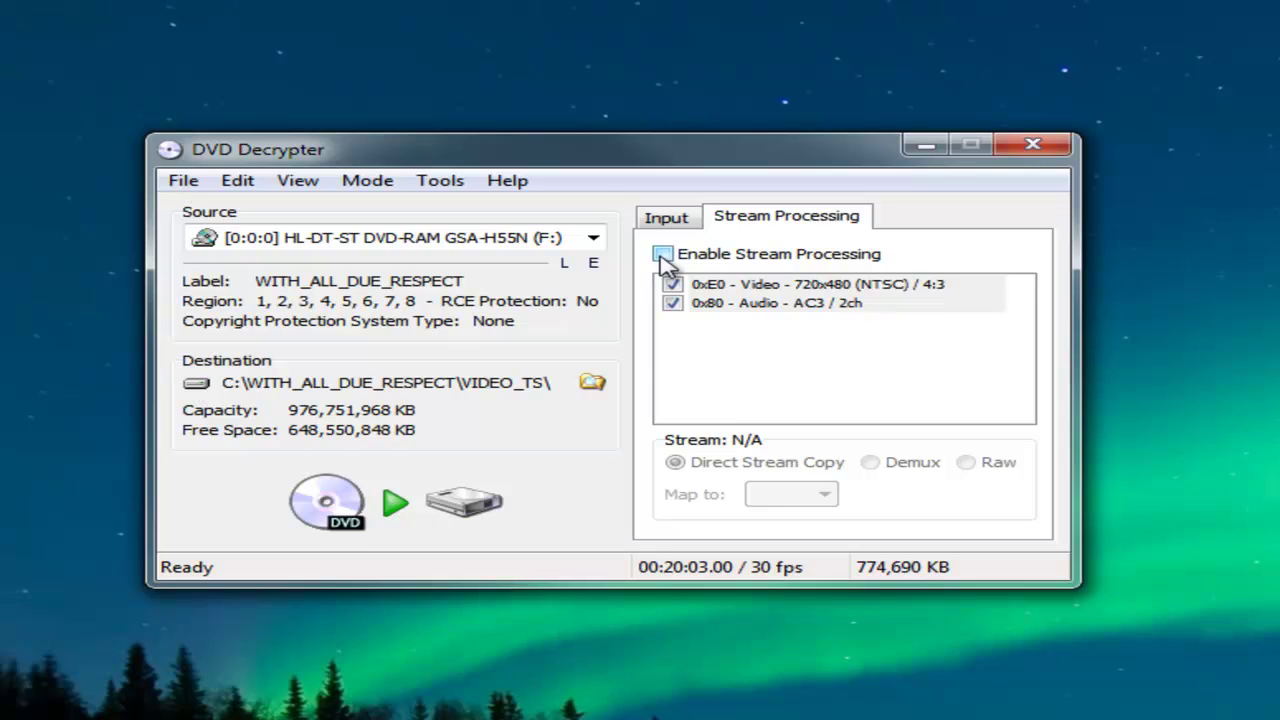
click(663, 255)
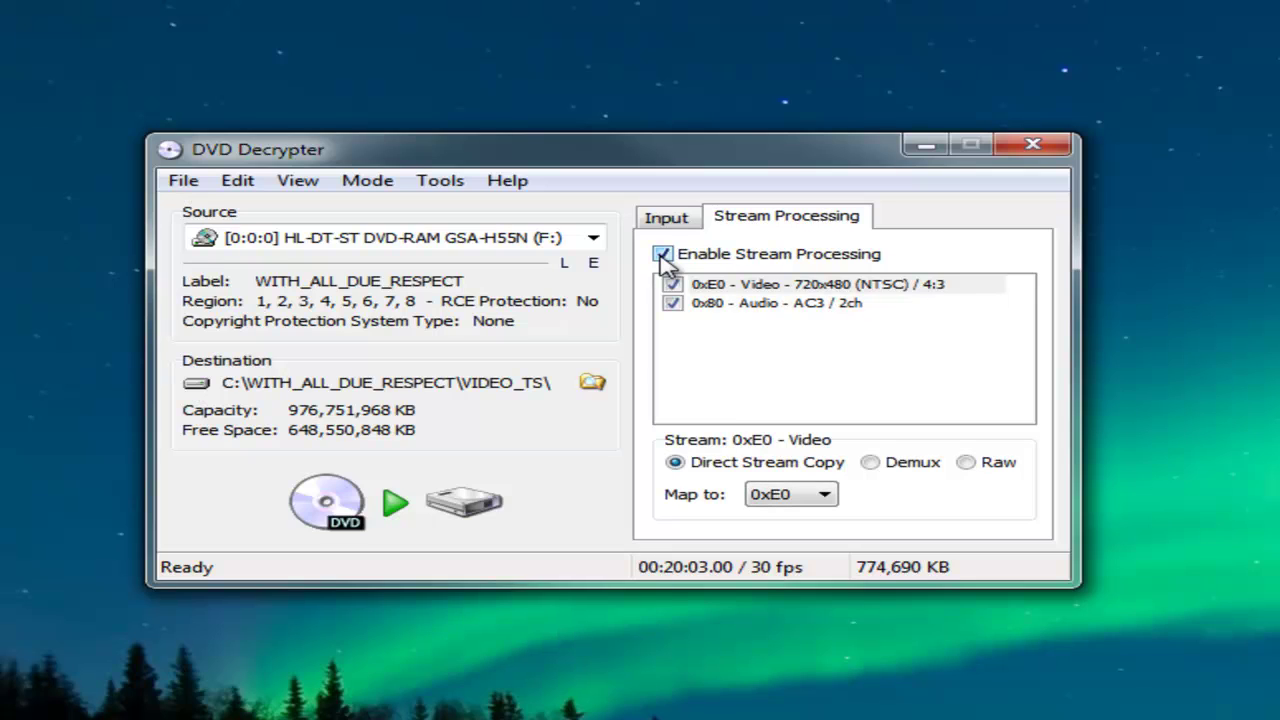
click(452, 184)
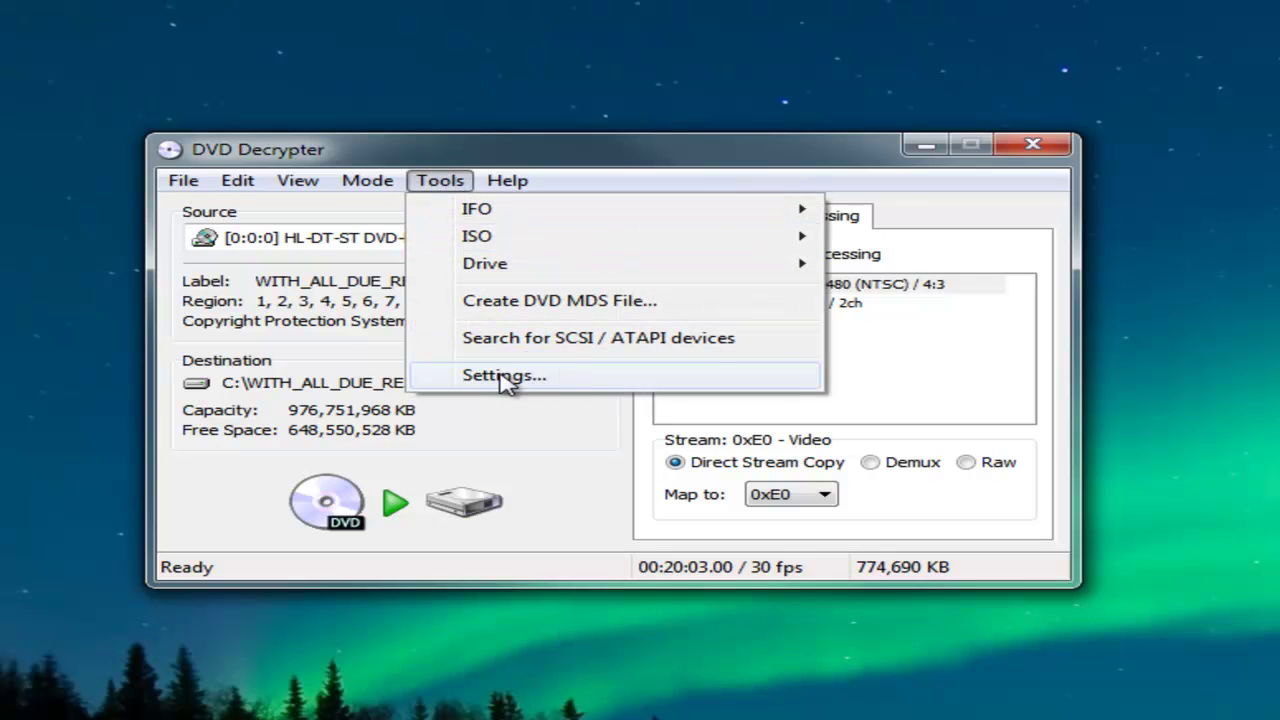
Set File Splitting to None on the IFO Mode tab of DVD Decrypter's settings.
click(556, 386)
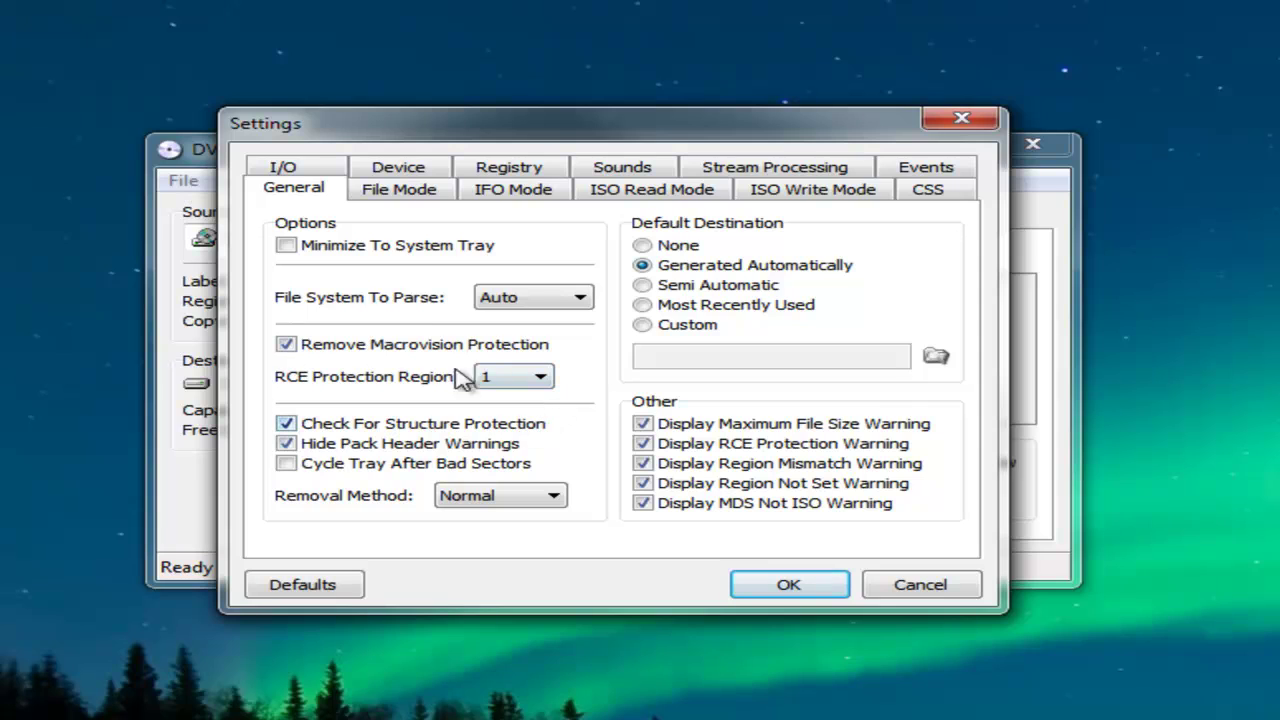
click(510, 192)
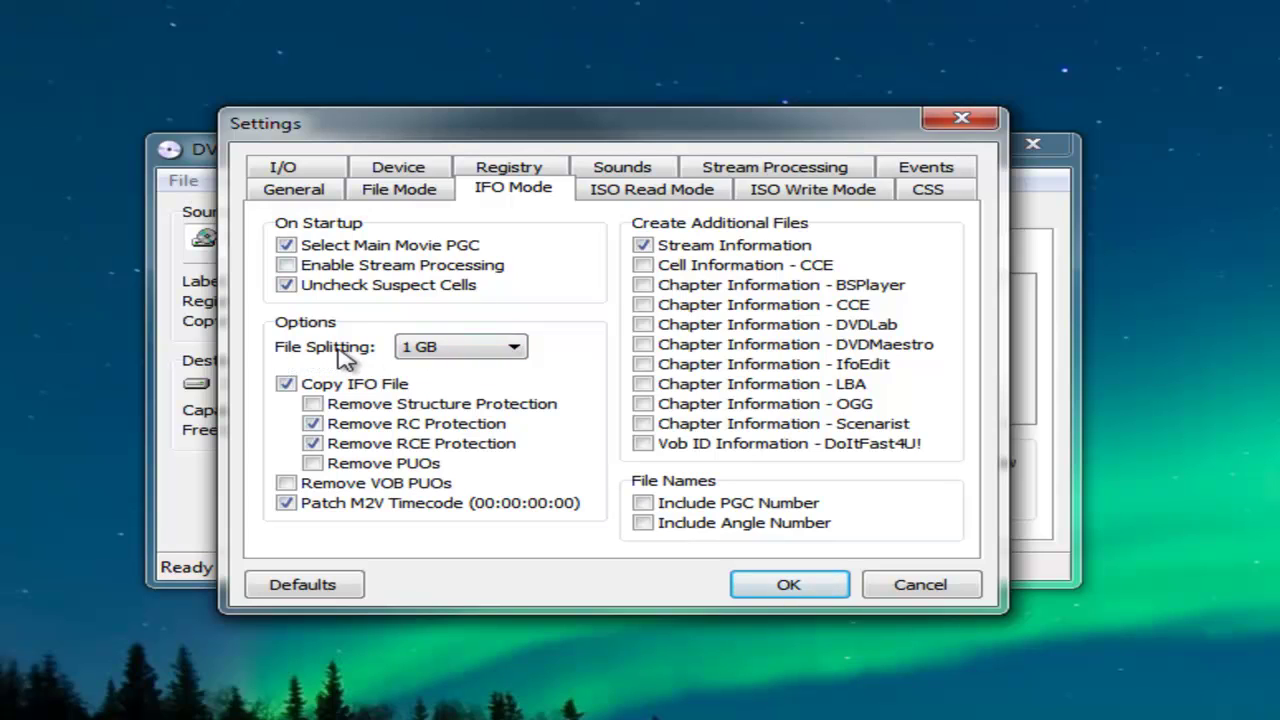
click(512, 348)
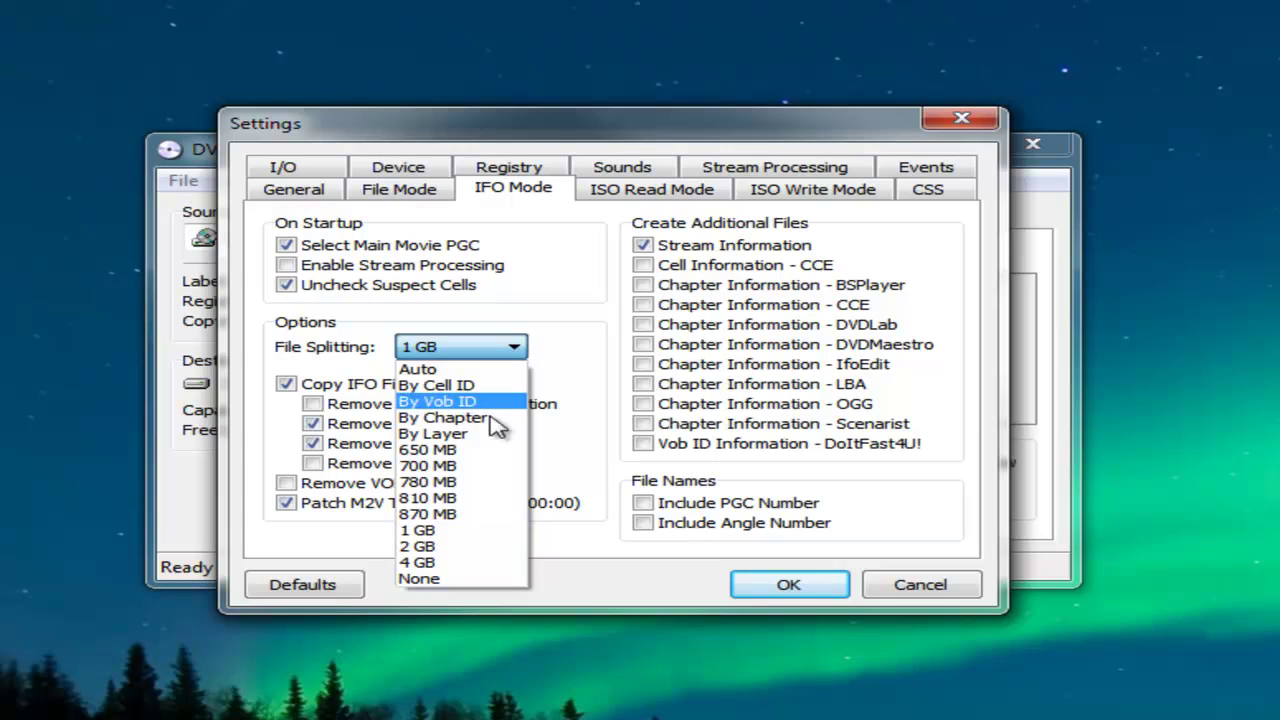
click(430, 580)
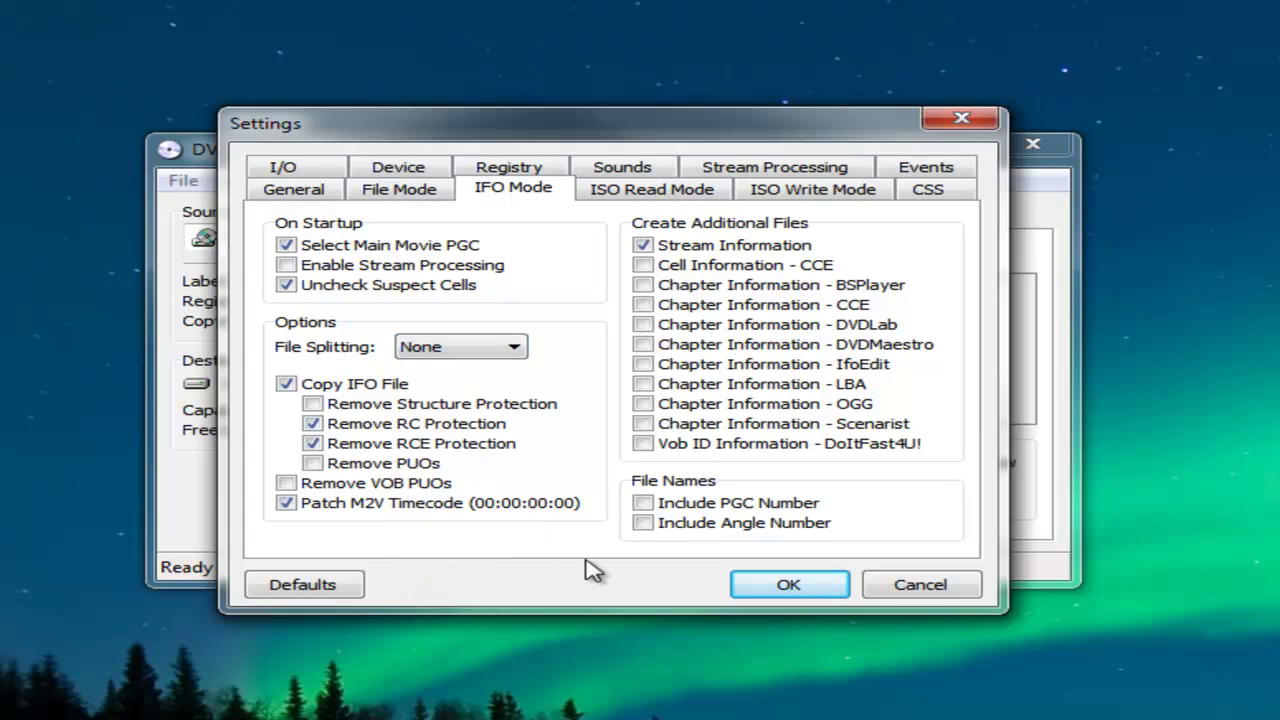
click(790, 588)
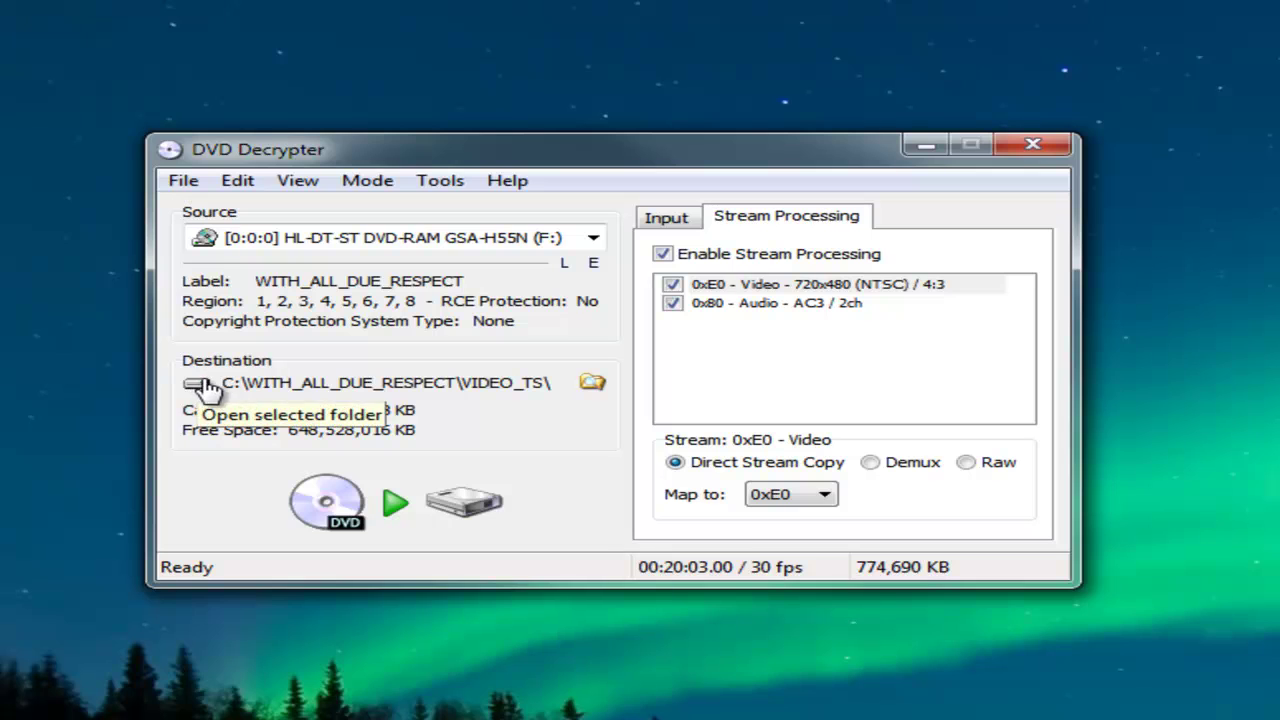
Change DVD Decrypter's destination folder from C:\WITH_ALL_DUE_RESPECT\VIDEO_TS\ to the Desktop.
click(591, 390)
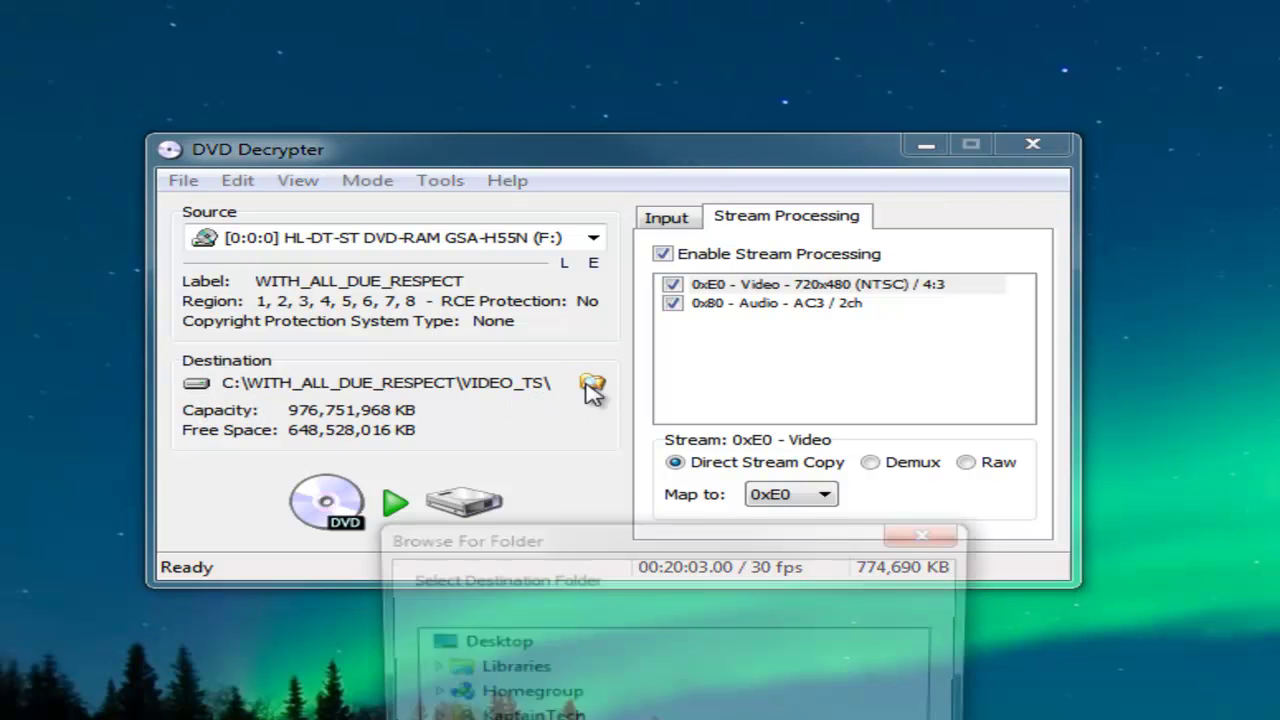
click(477, 643)
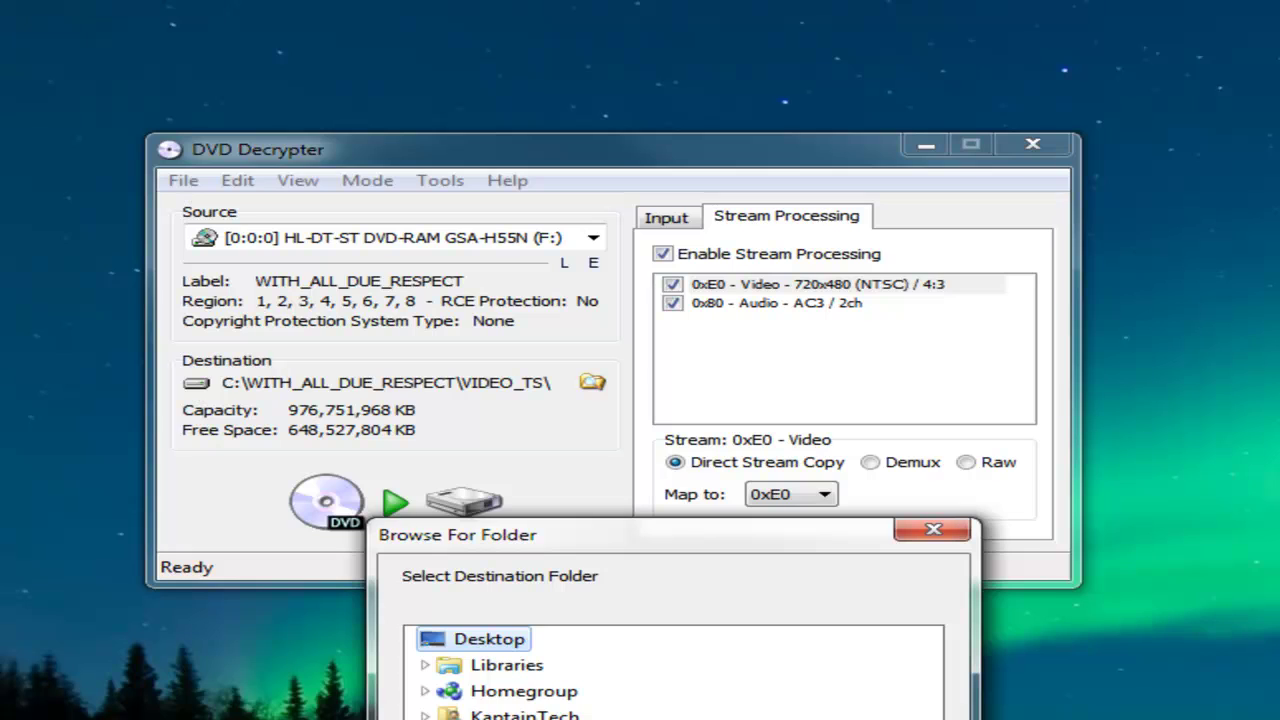
key(Return)
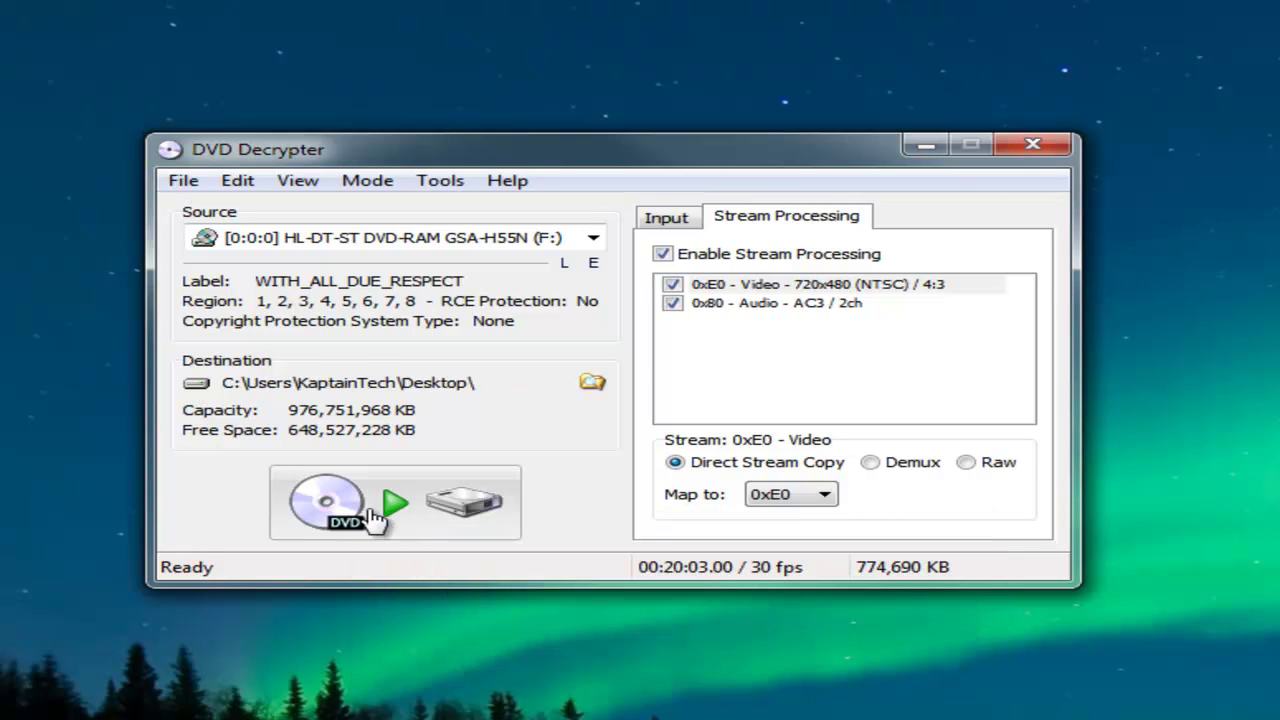
Decrypt the disc's 774,690 KB main title to the Desktop and dismiss the success message.
click(383, 512)
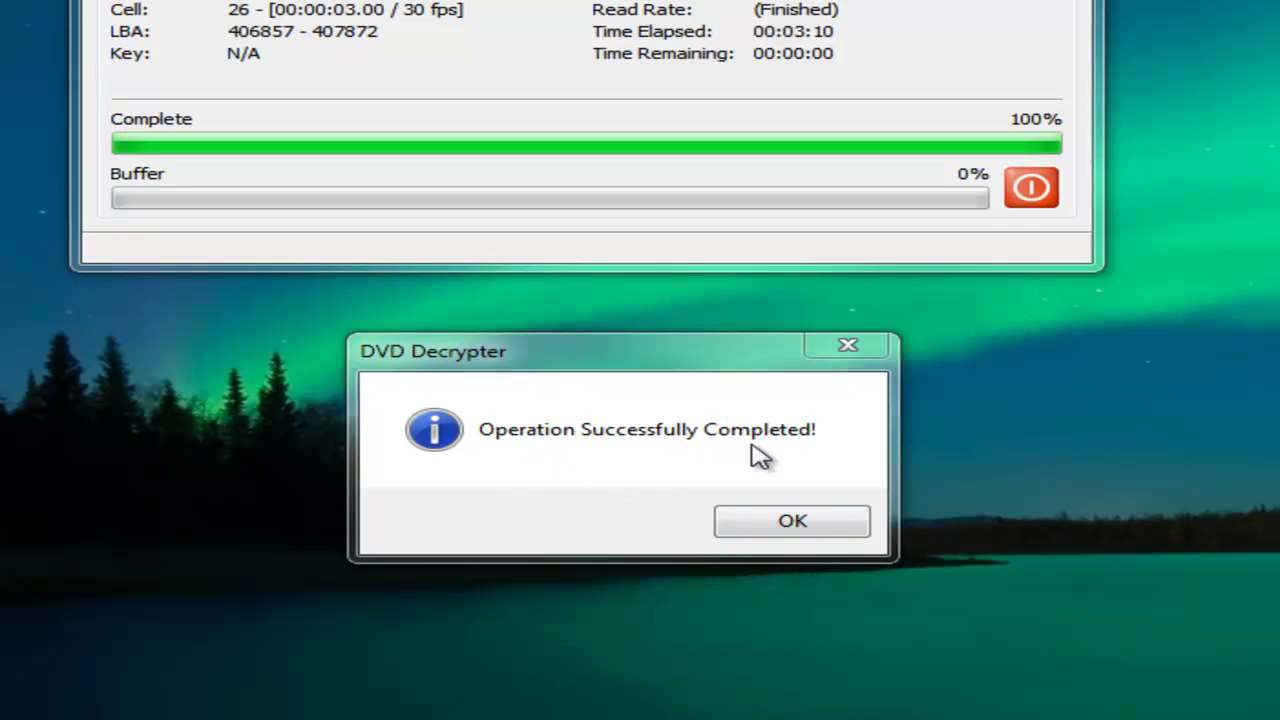
click(800, 525)
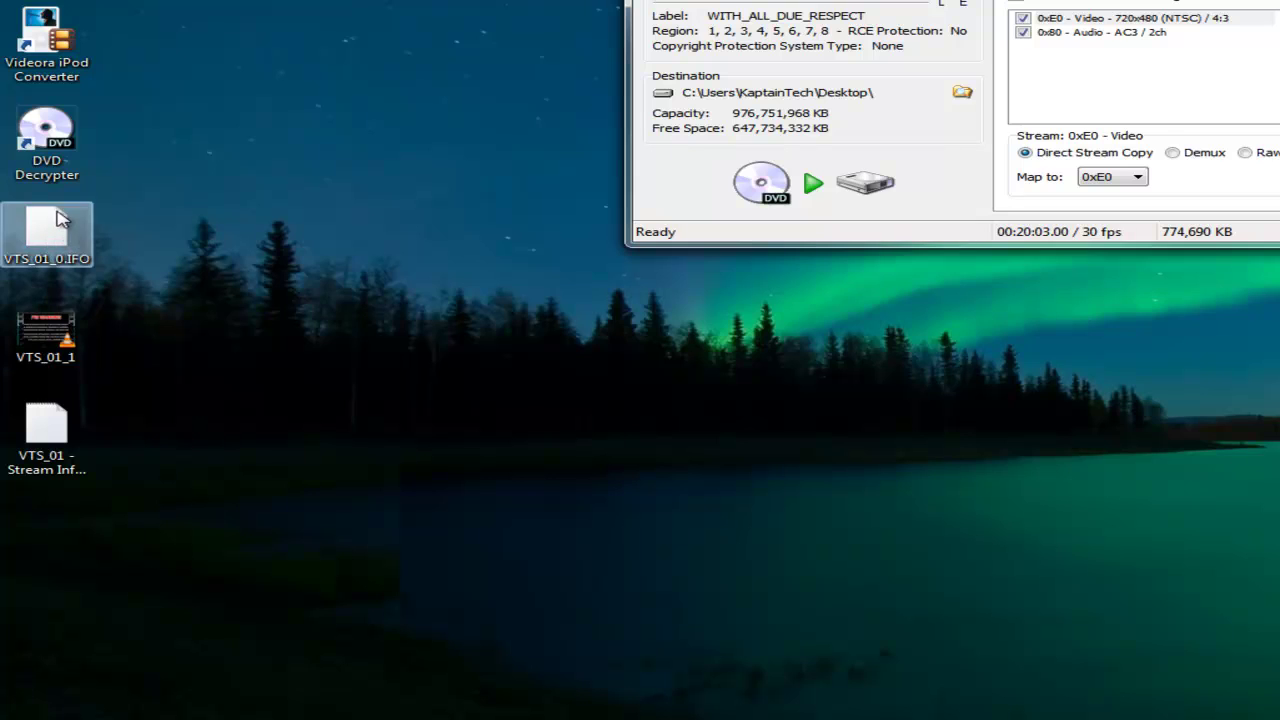
Drag the VTS_01 - Stream Information icon beside VTS_01_0.IFO on the desktop.
drag(92, 488, 70, 555)
drag(148, 501, 52, 216)
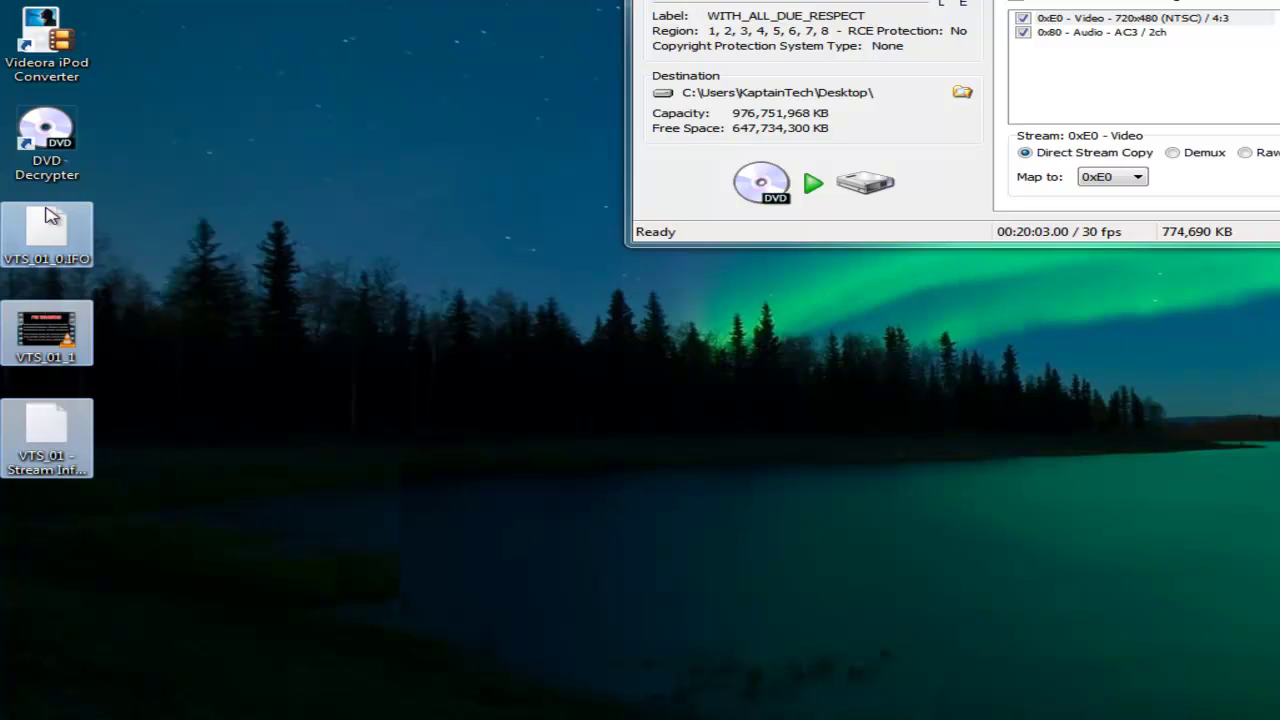
click(197, 317)
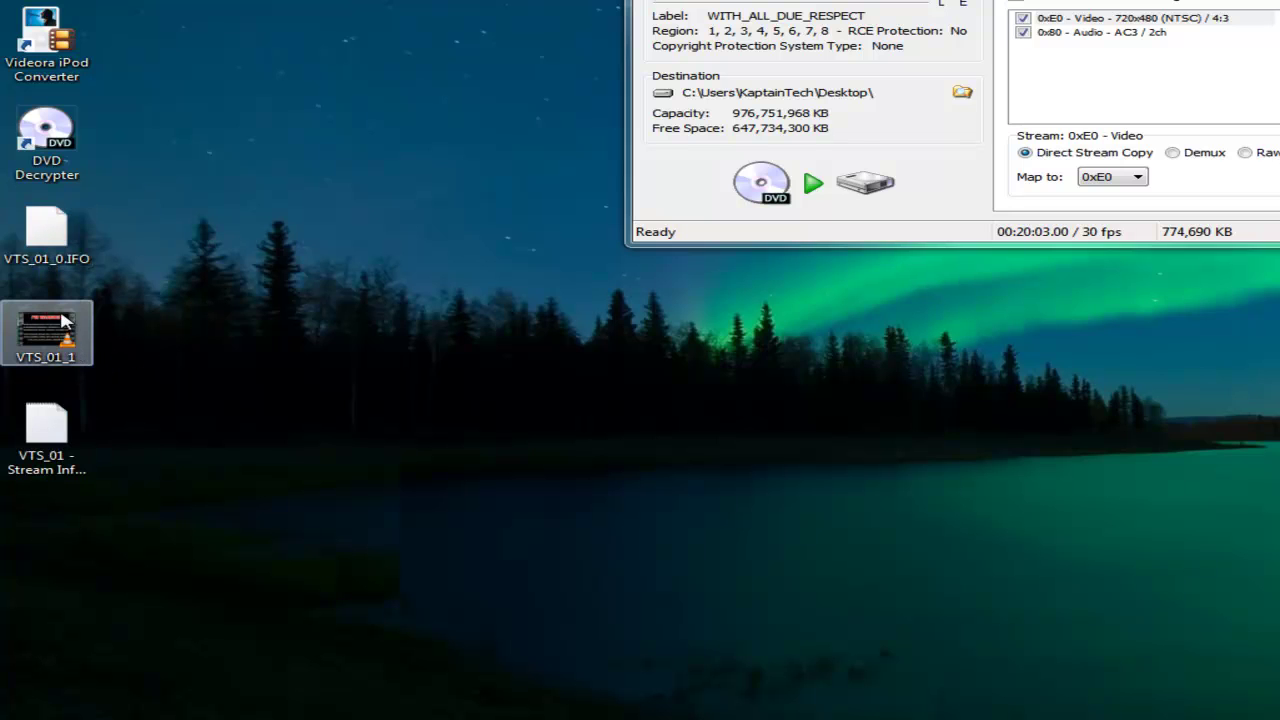
drag(30, 336, 70, 320)
click(79, 175)
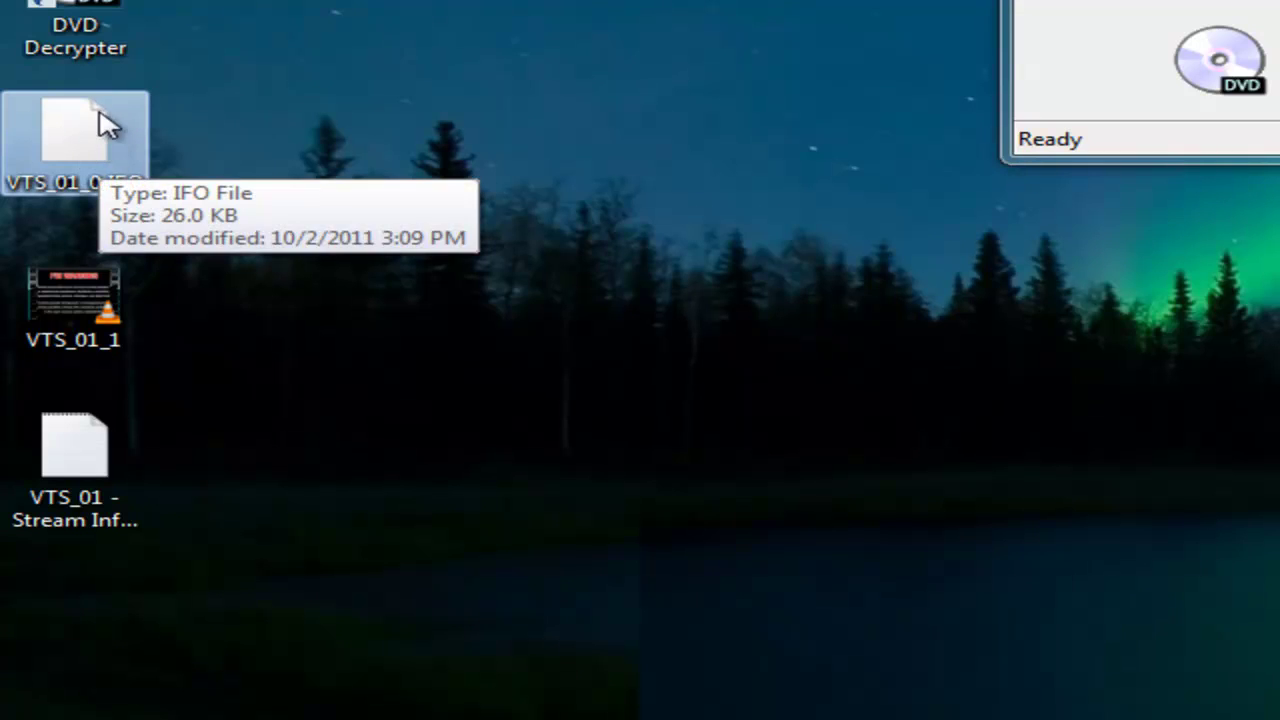
drag(110, 470, 286, 157)
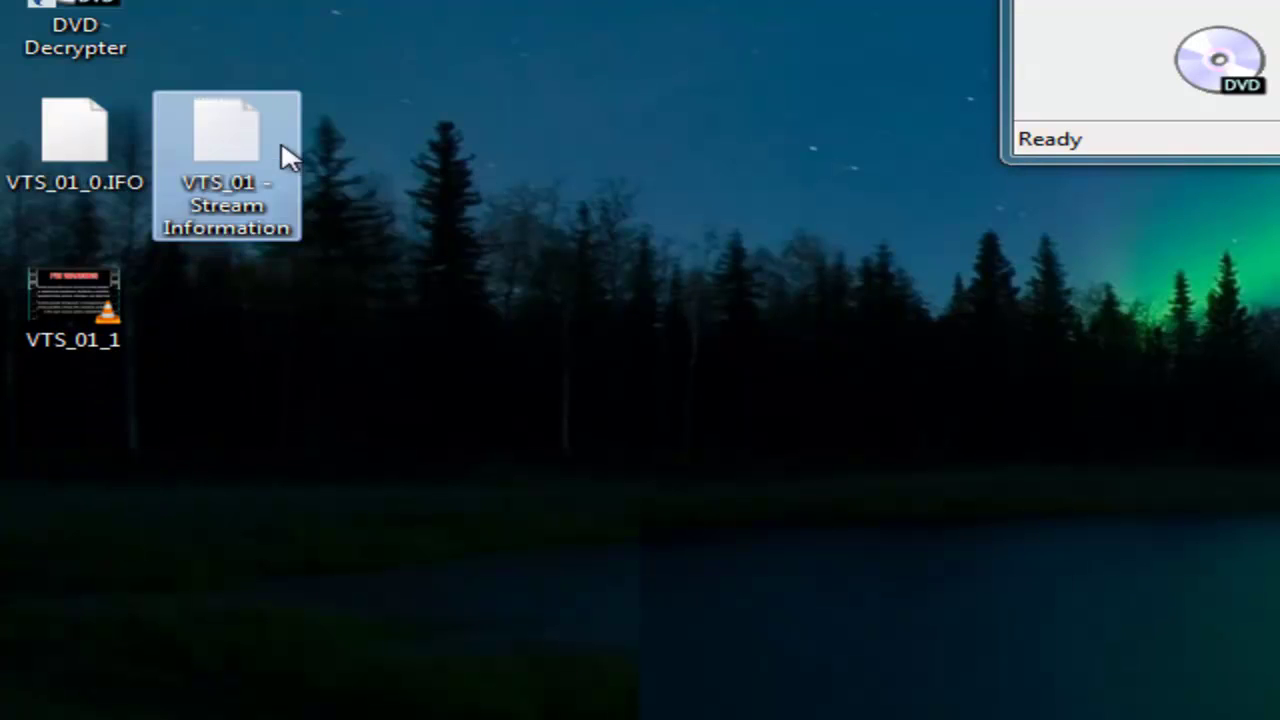
Move the VTS_01_1 video off on its own to an empty mid-desktop spot.
click(112, 160)
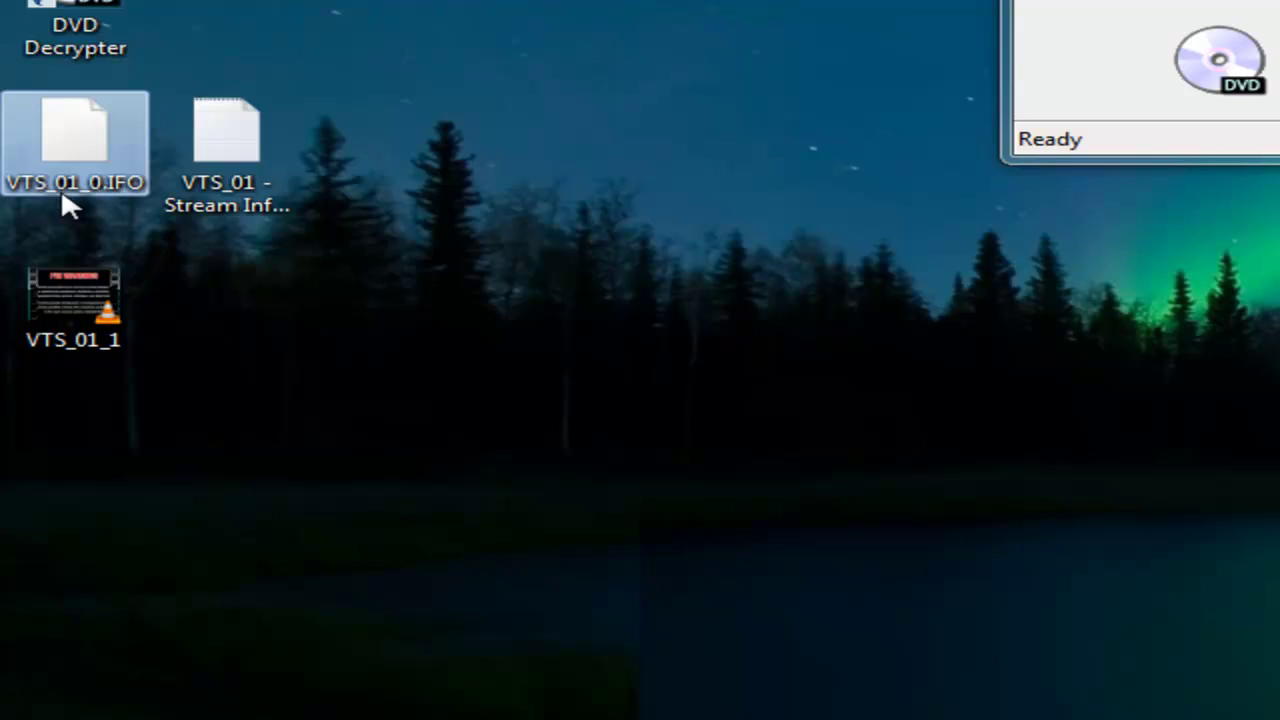
click(248, 155)
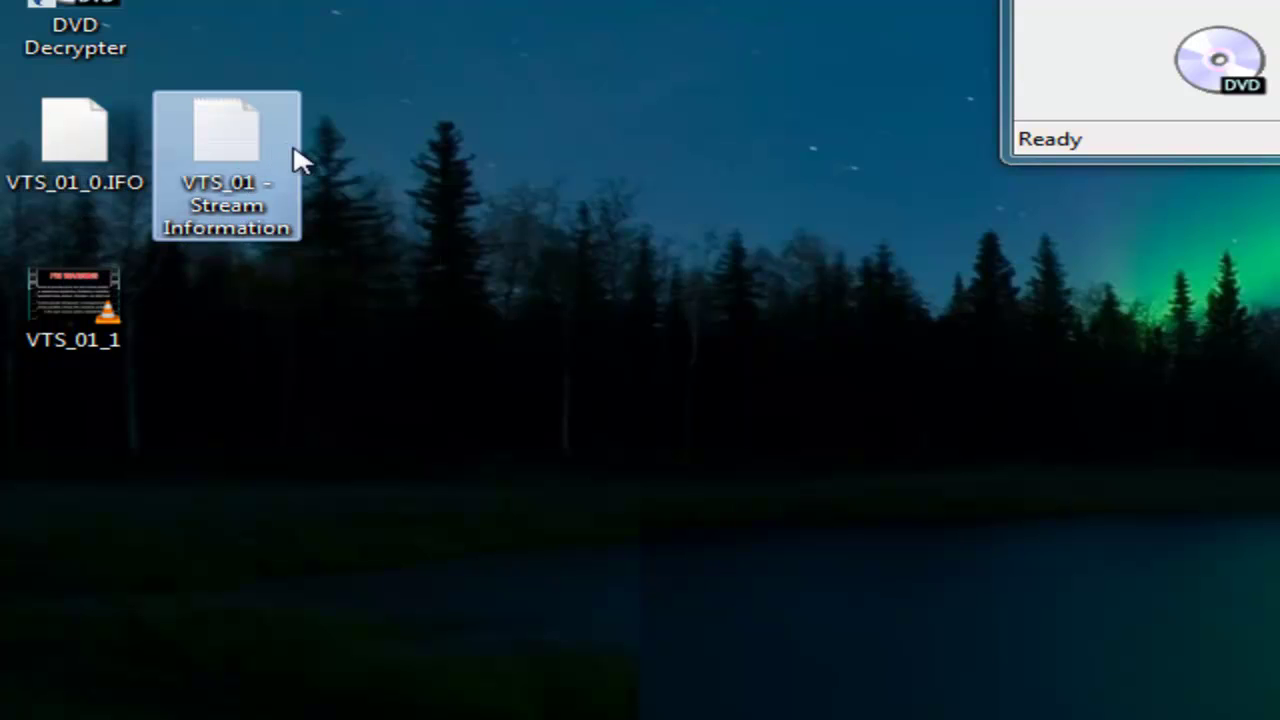
click(103, 312)
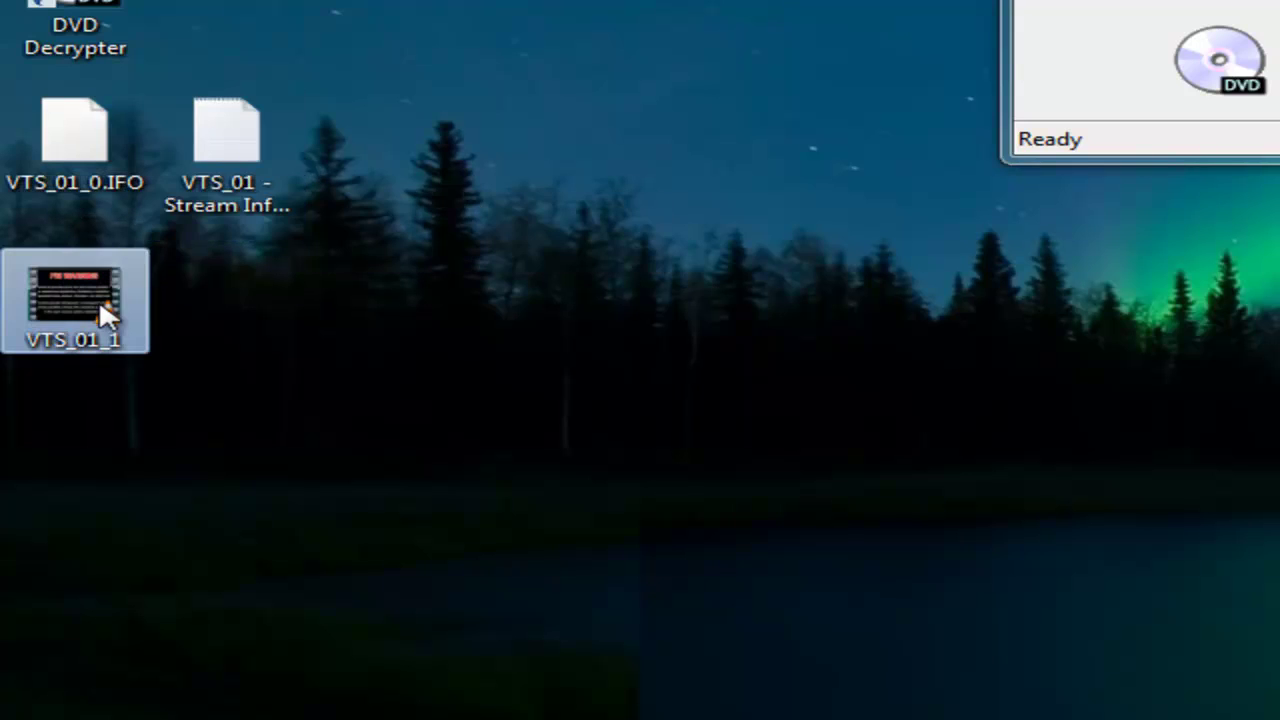
drag(269, 385, 98, 396)
drag(57, 286, 695, 317)
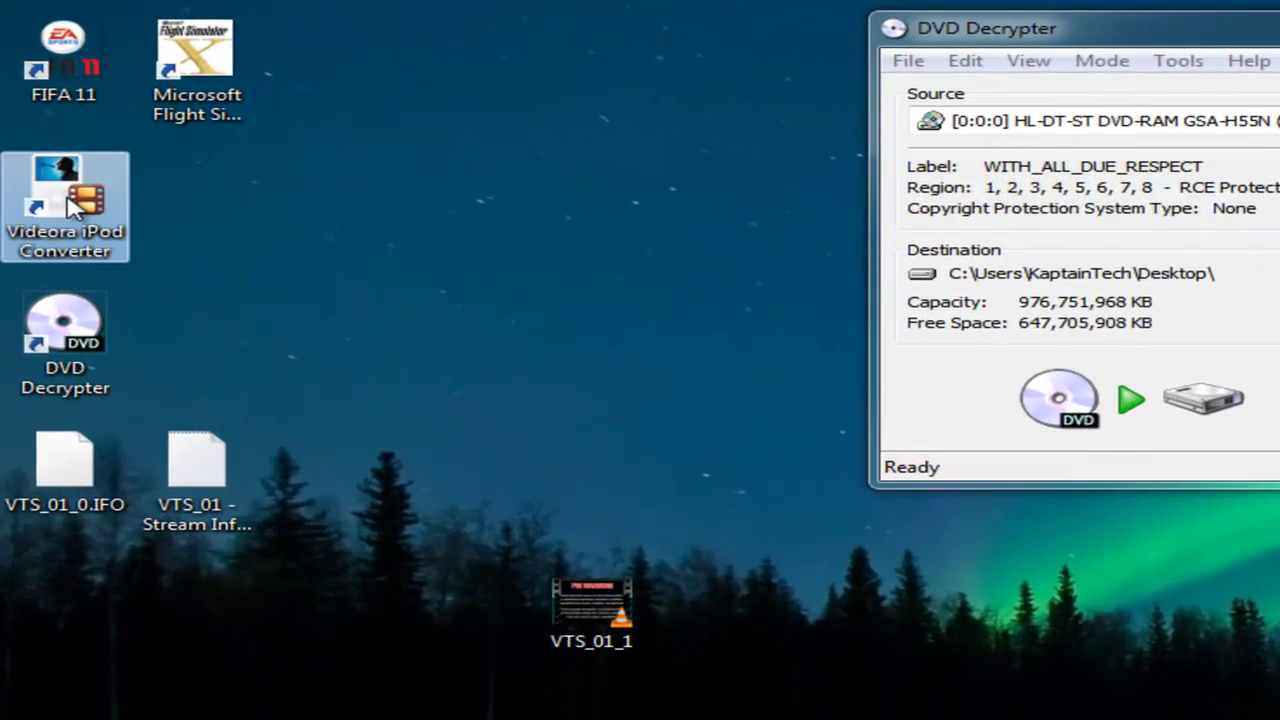
Launch Videora iPod Converter from its desktop shortcut and choose iPhone 4 in Initial Setup.
double_click(72, 205)
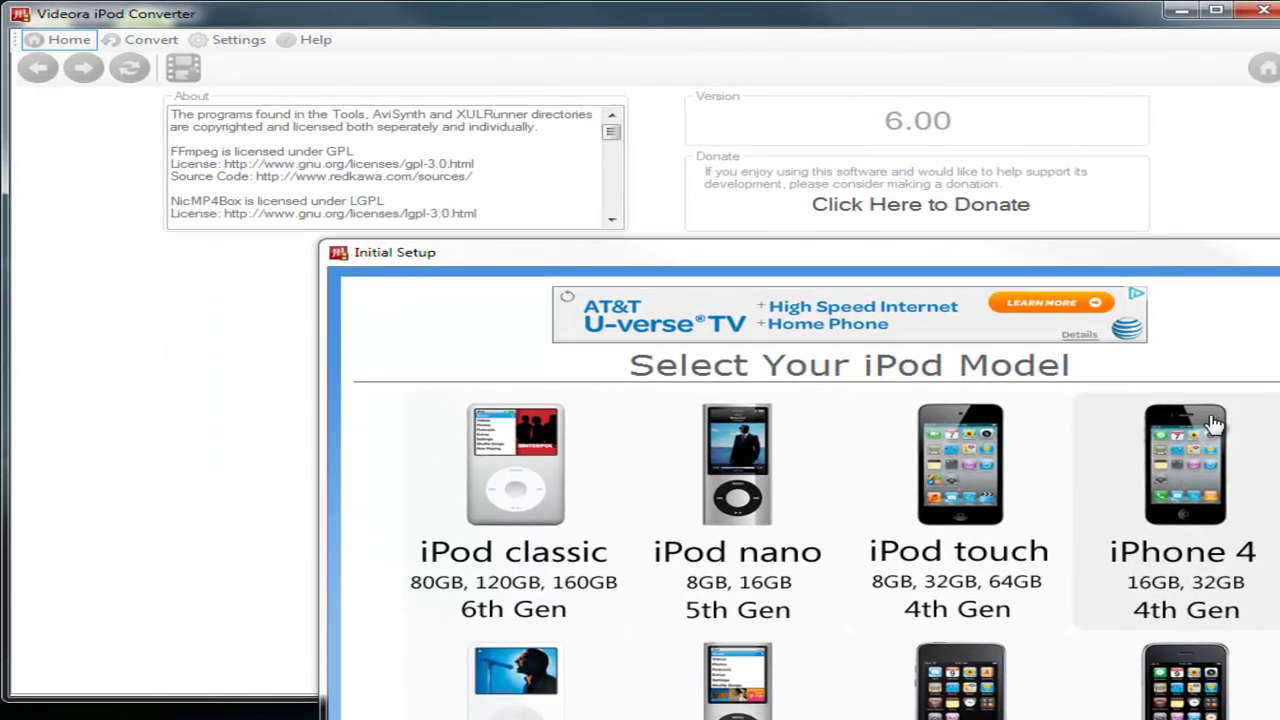
click(1213, 425)
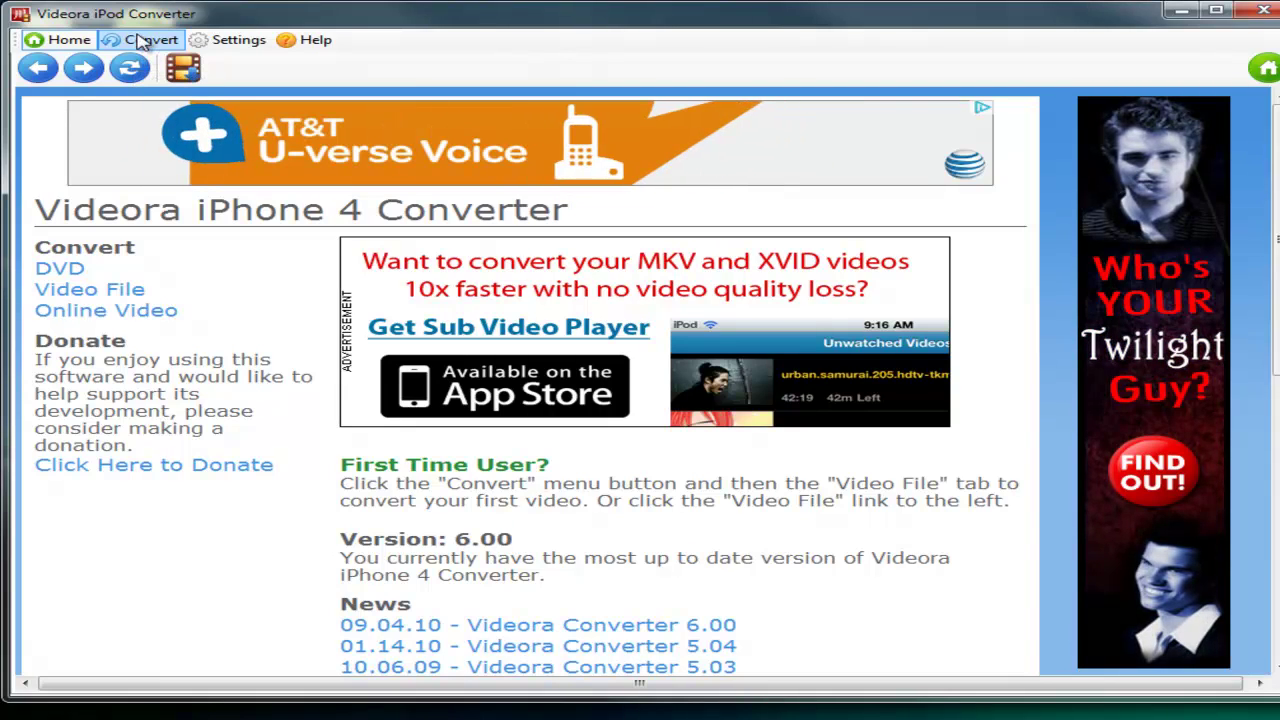
Start a Power Mode video-file conversion and bring up the source video chooser.
click(150, 47)
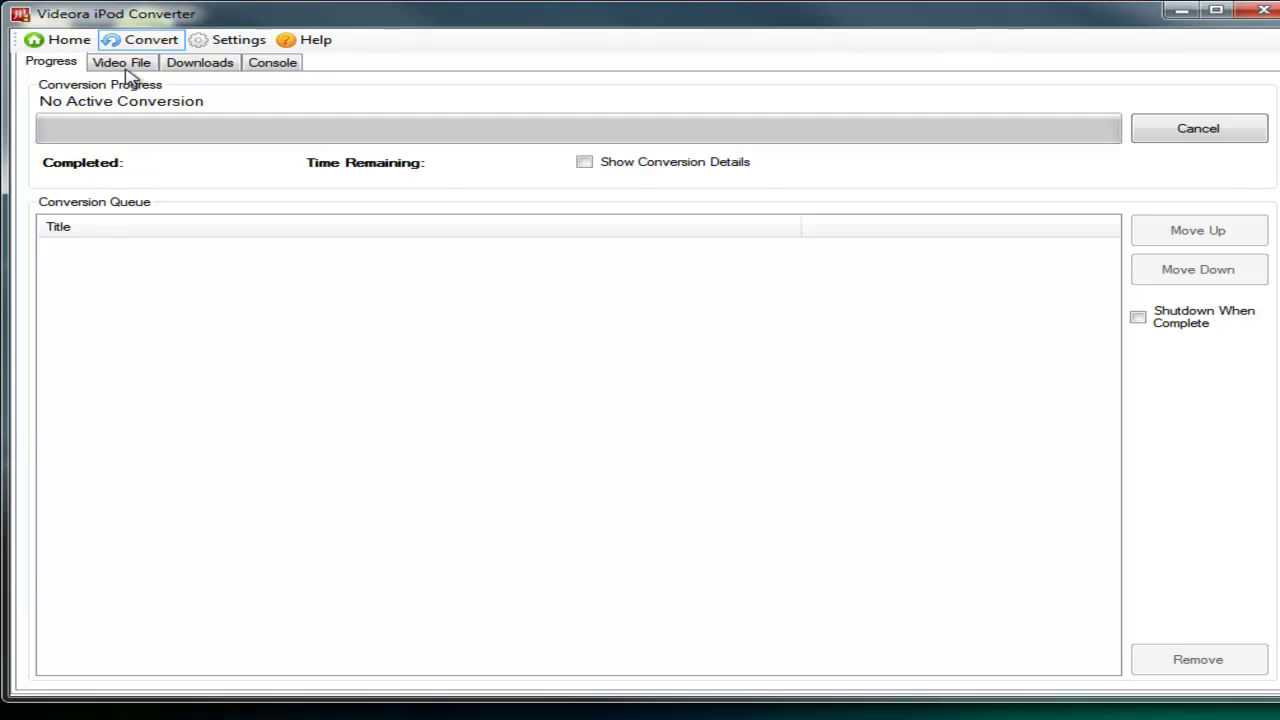
click(130, 70)
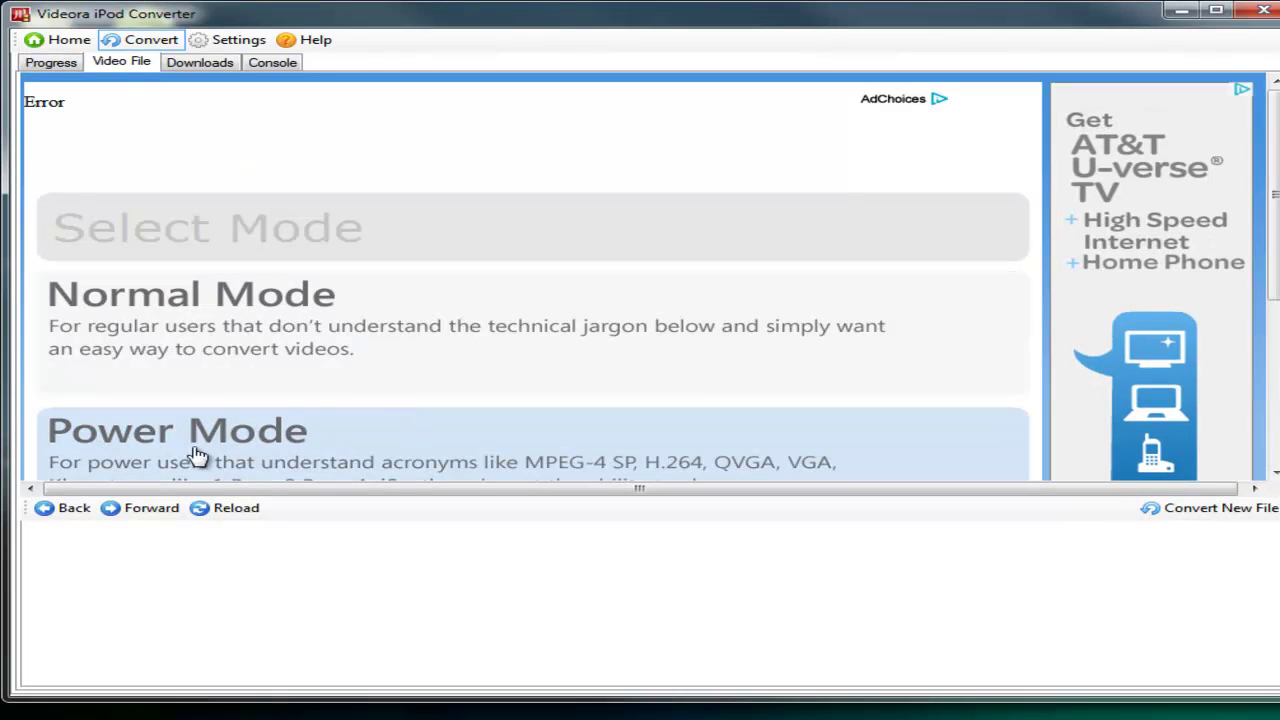
click(240, 446)
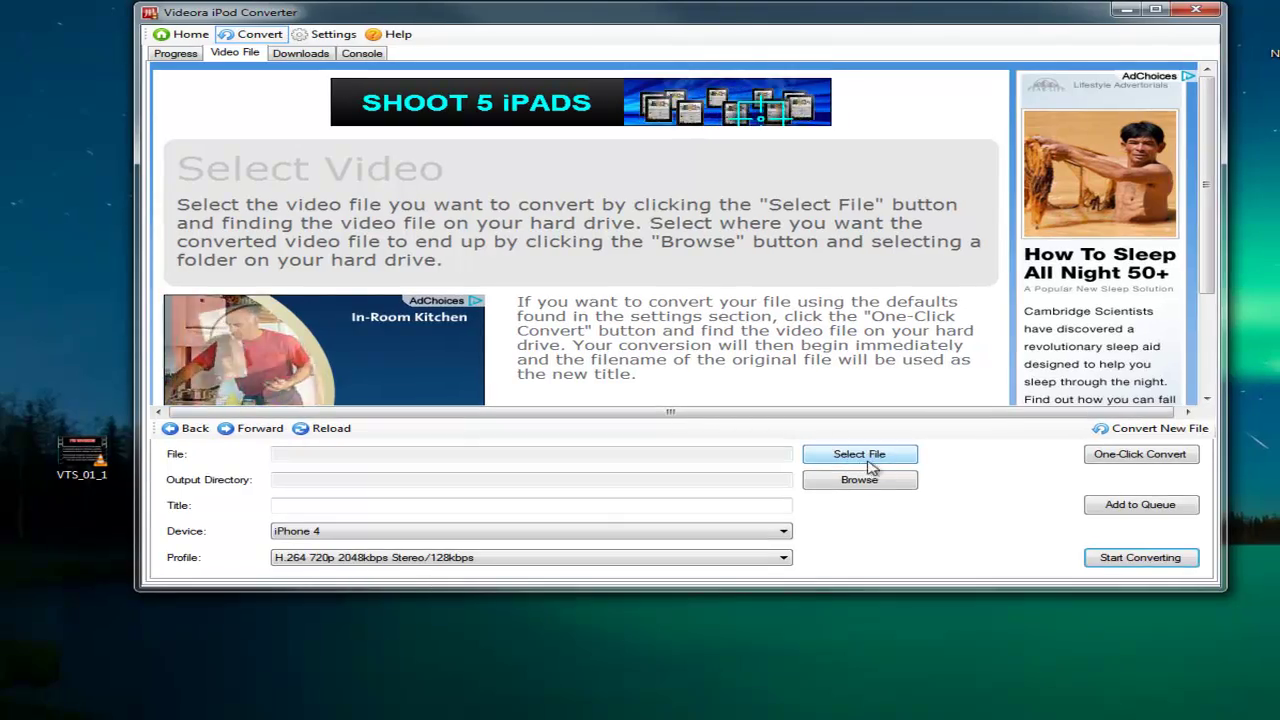
click(1025, 482)
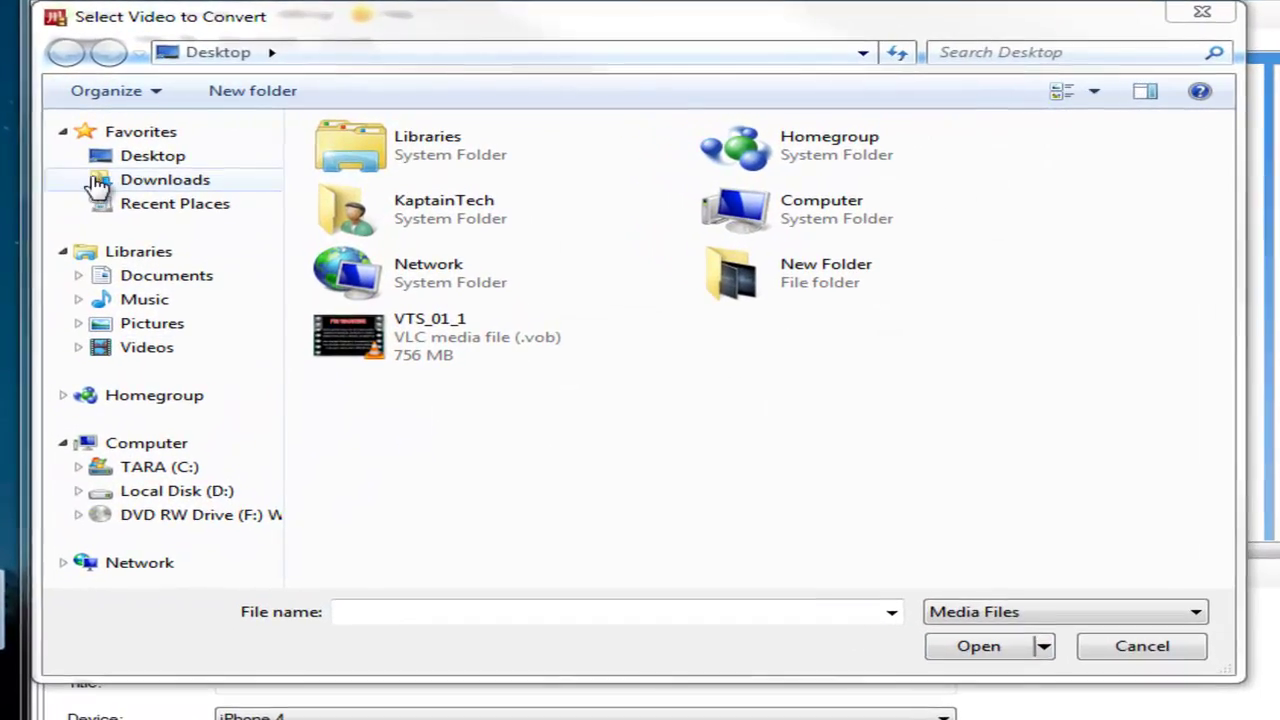
Load VTS_01_1.VOB from the Desktop as the source video.
click(105, 156)
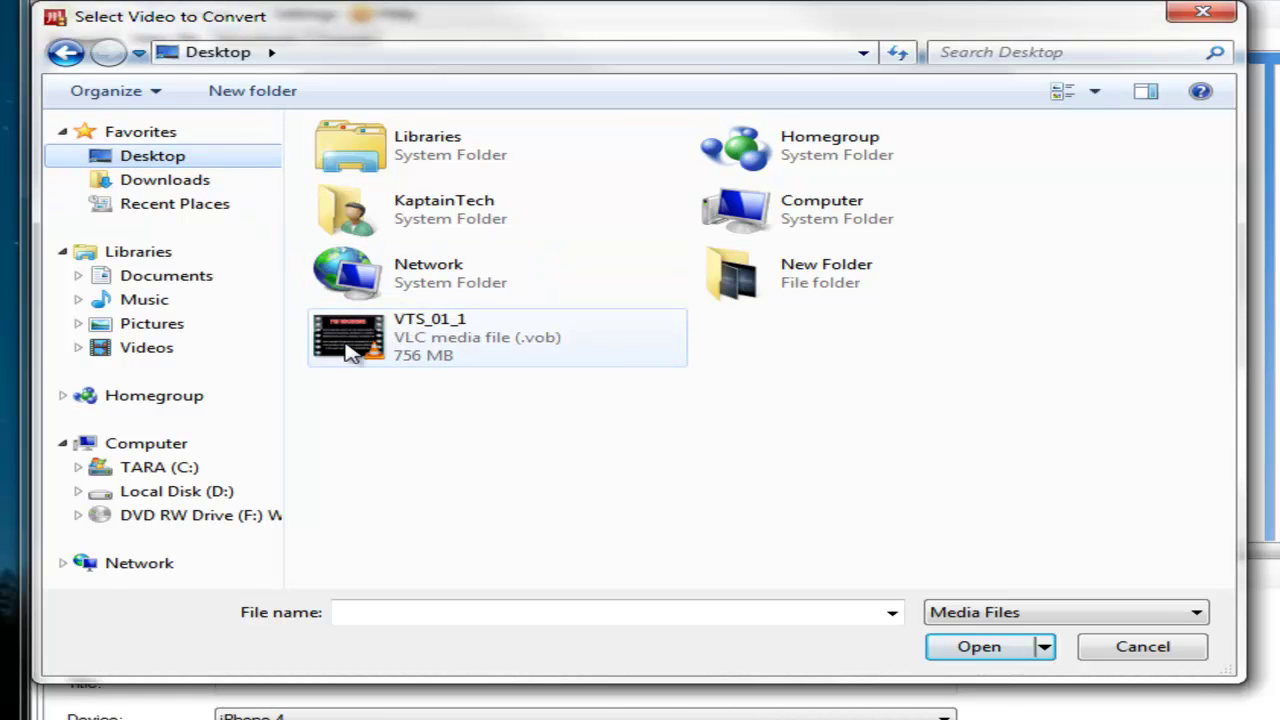
double_click(452, 345)
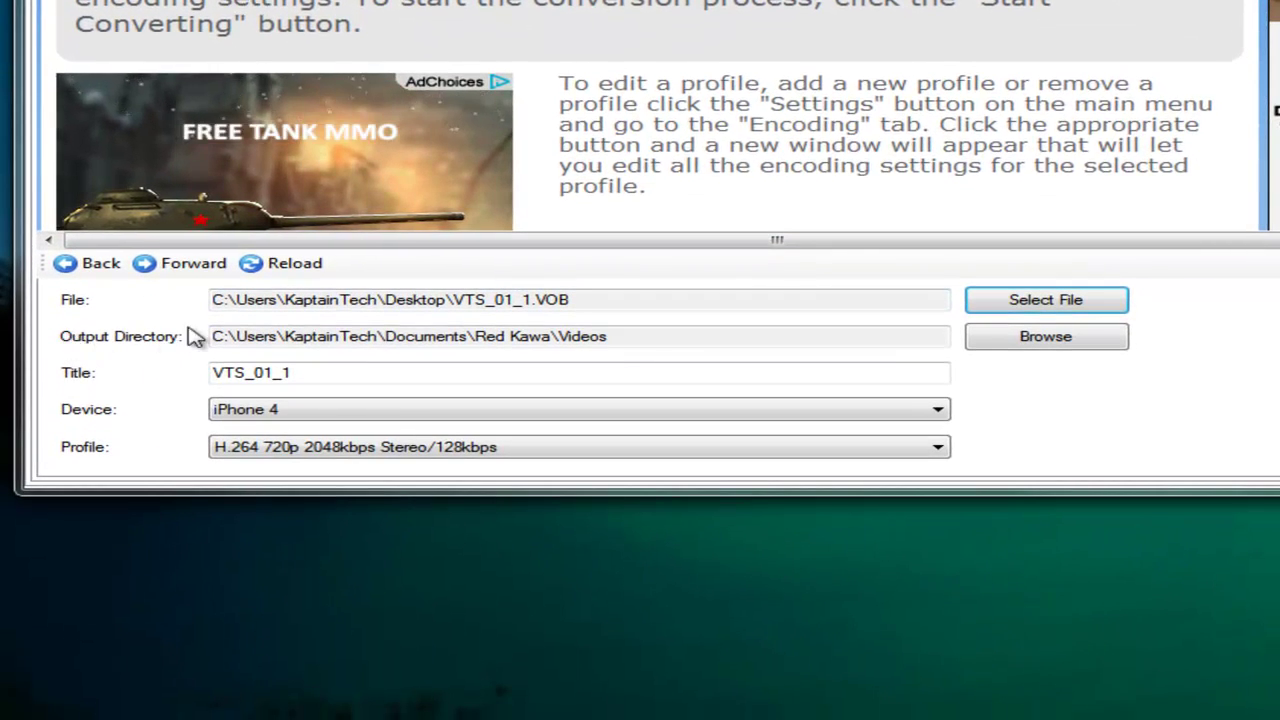
Set the output directory for the converted video to the Desktop.
click(1009, 340)
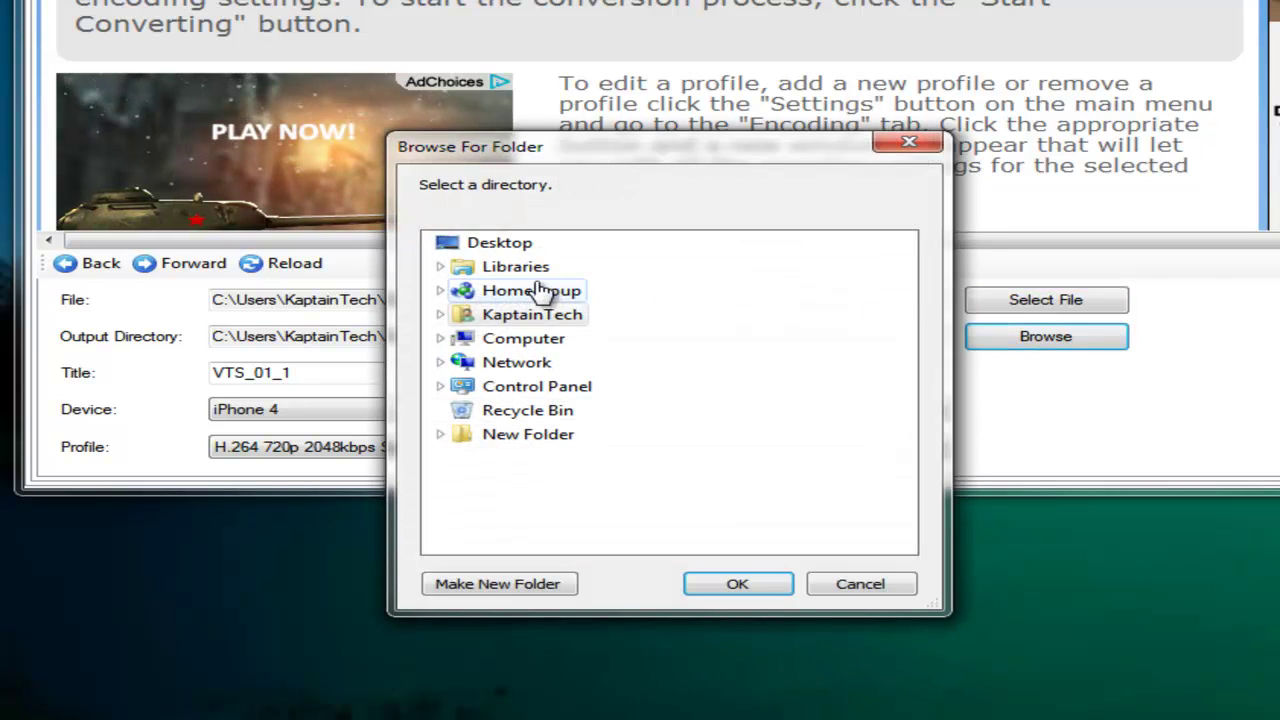
click(513, 252)
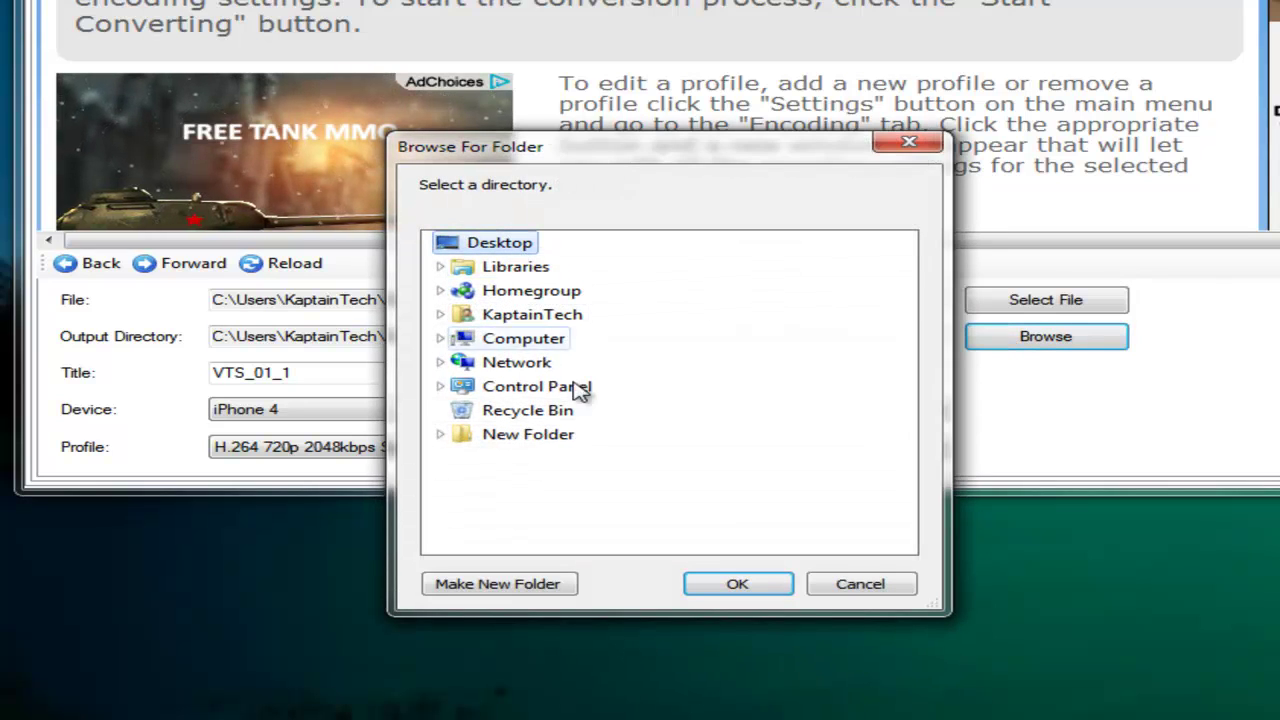
click(742, 587)
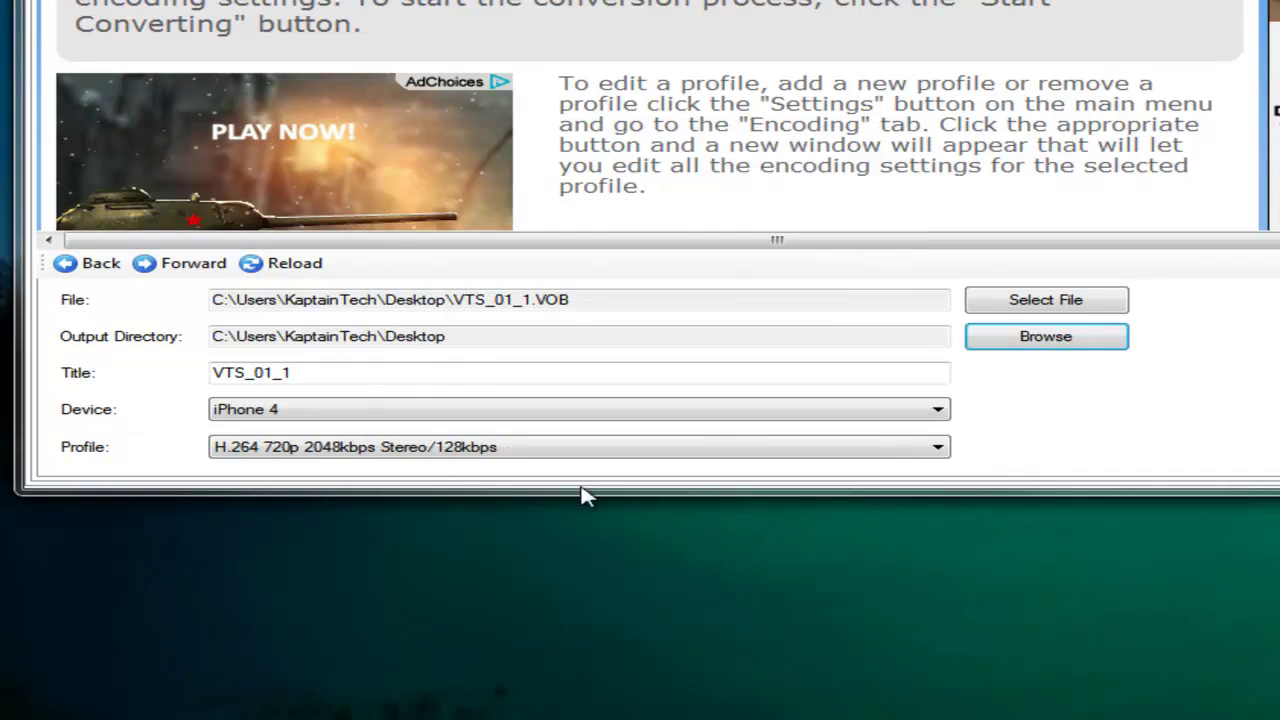
Keep the title as VTS_01_1 and bring up the encoding profile list.
drag(352, 376, 177, 374)
click(358, 370)
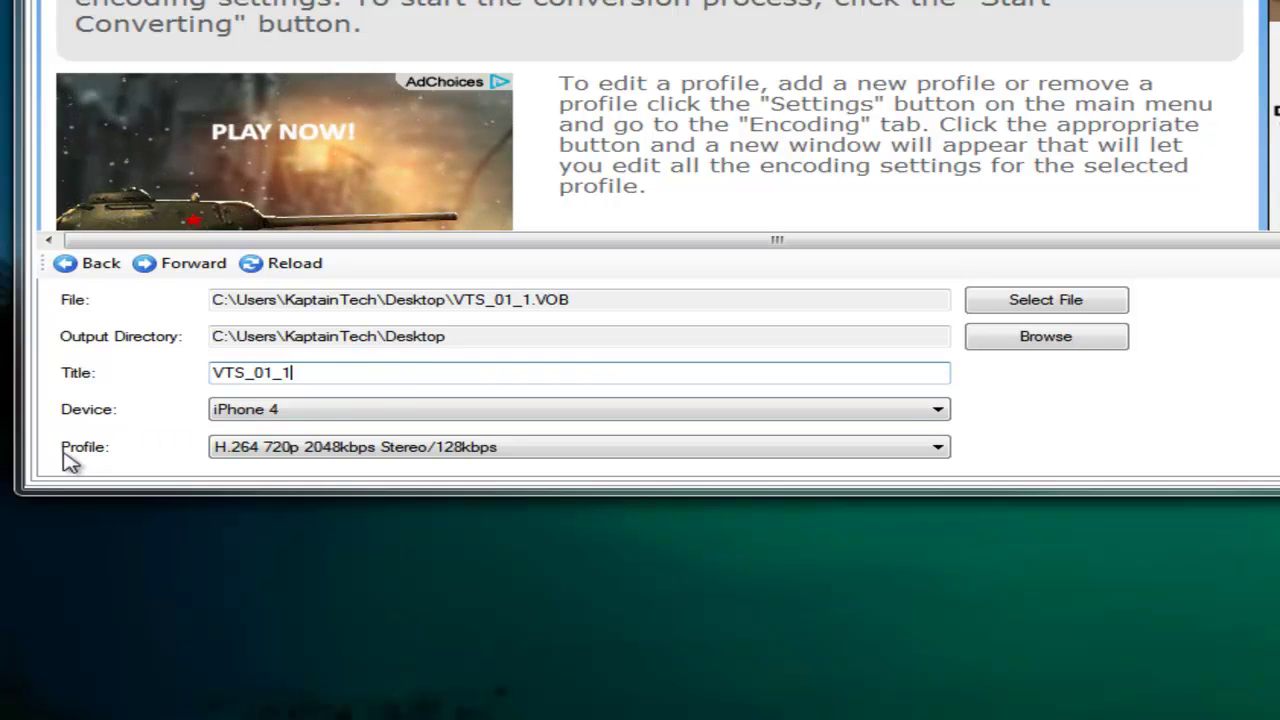
click(397, 455)
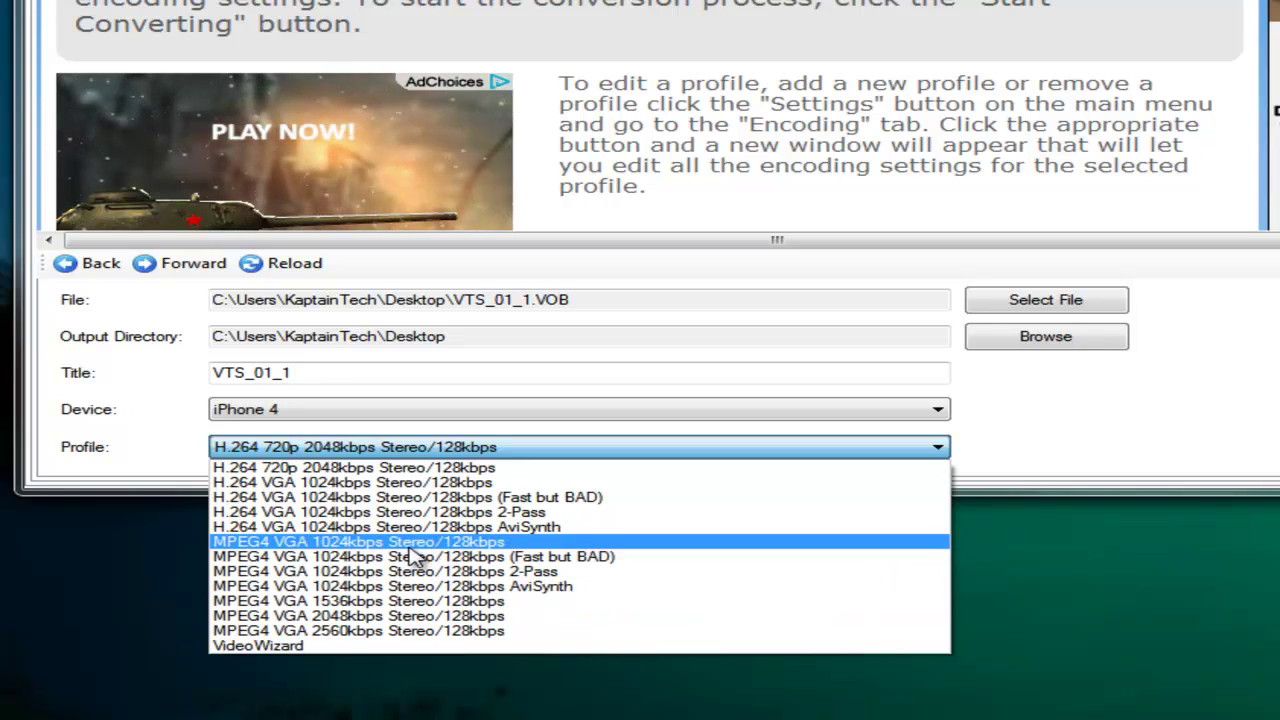
Convert VTS_01_1 using the MPEG4 VGA 1024kbps Stereo/128kbps profile and watch its progress.
click(386, 543)
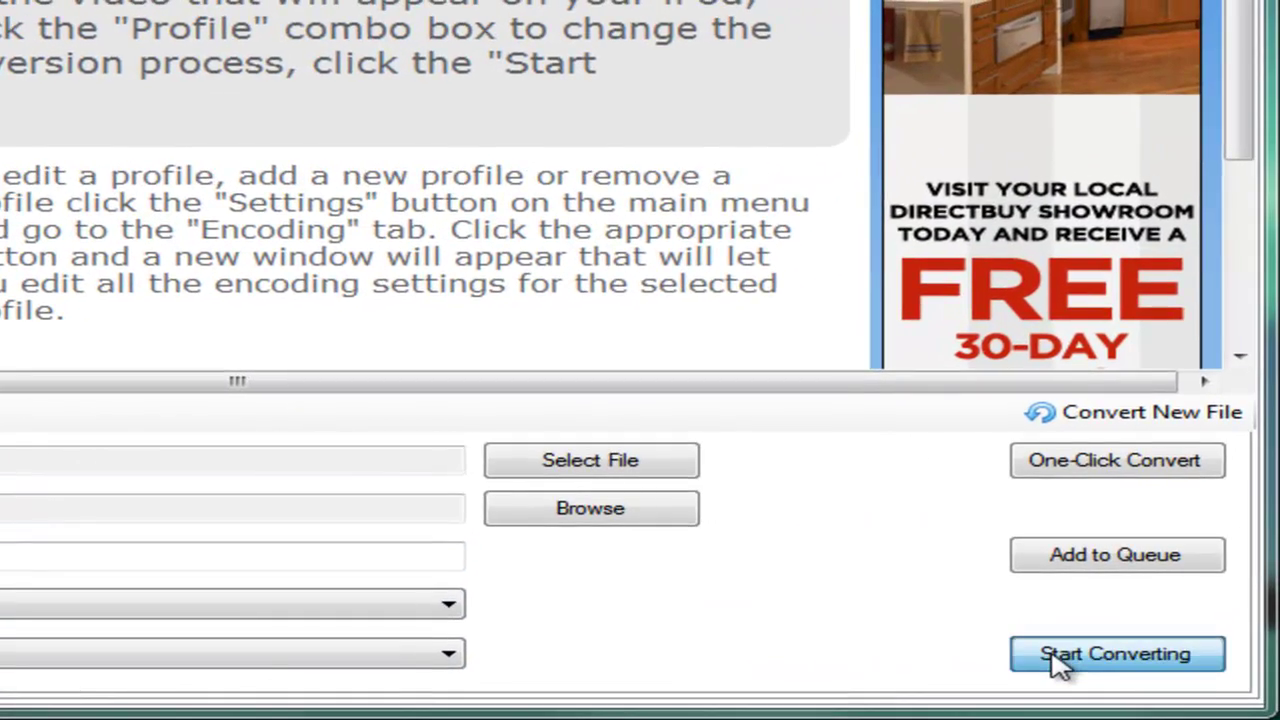
click(1060, 658)
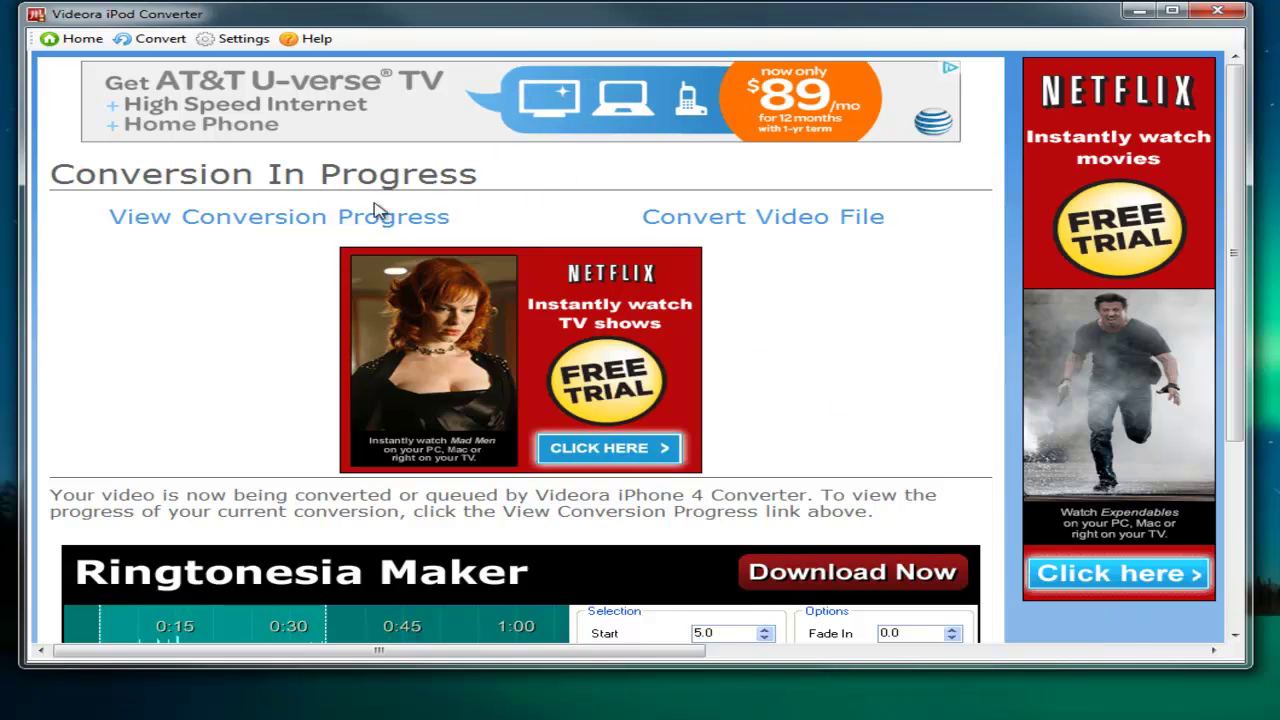
click(148, 220)
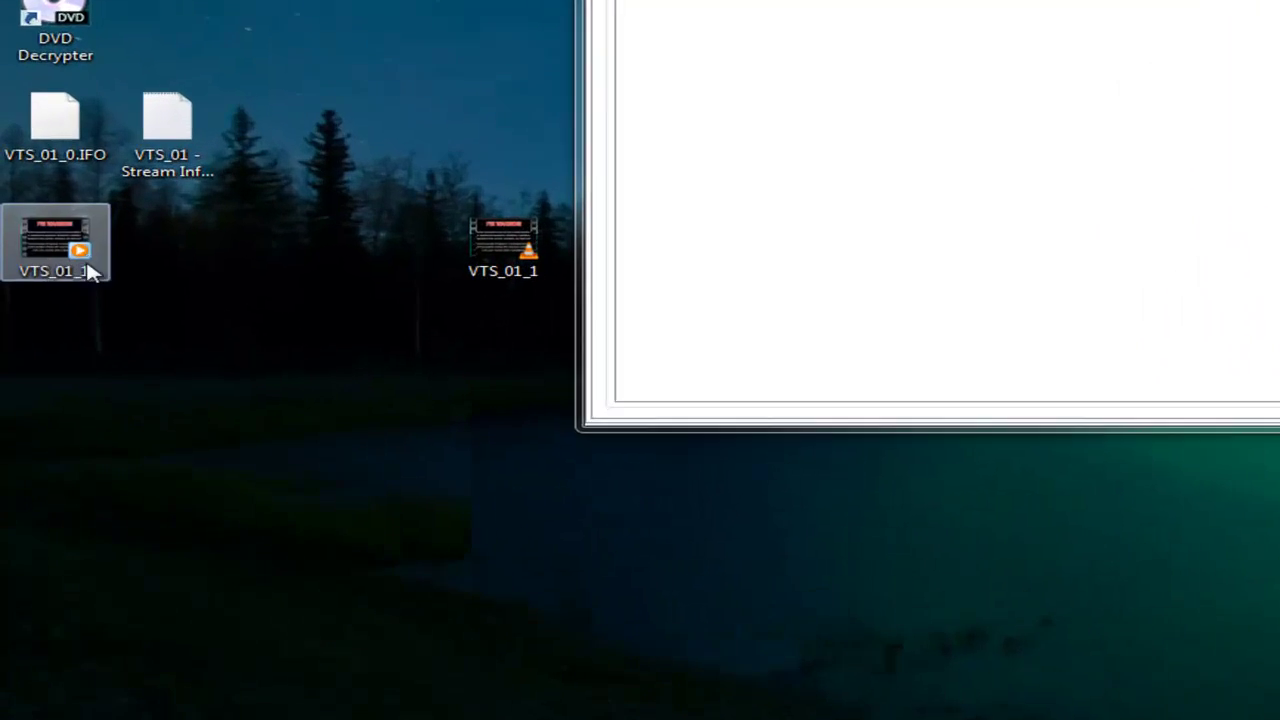
Select and then deselect the converted VTS_01_1 file on the Desktop.
drag(81, 405, 17, 328)
drag(40, 137, 5, 106)
click(162, 327)
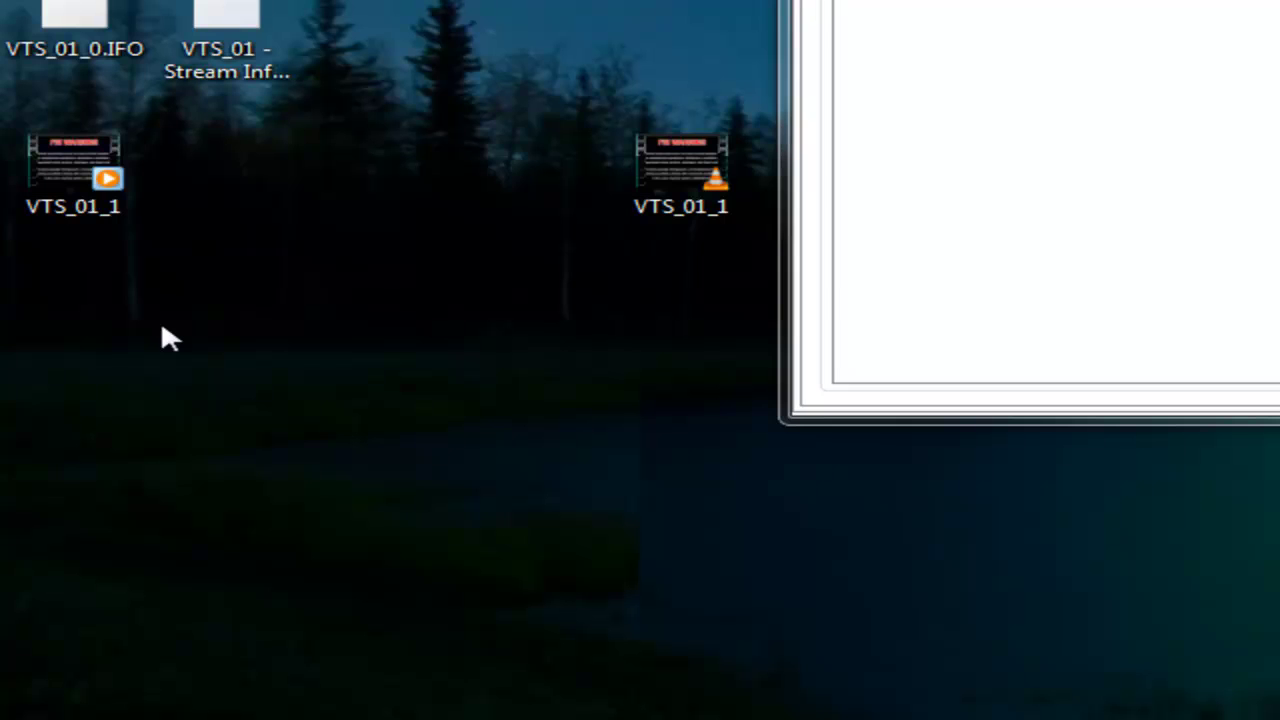
Check the new VTS_01_1's Properties, confirming an MP4 Video (.mp4) of 149 MB.
mouse_move(42, 205)
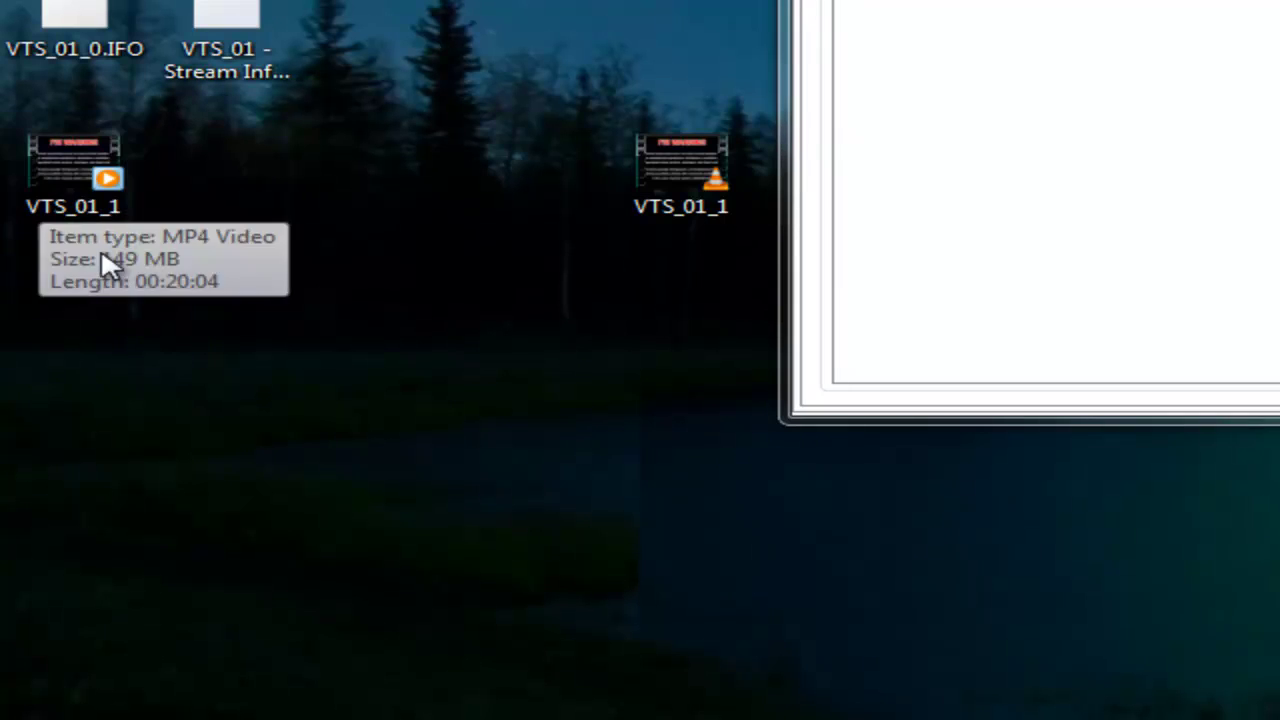
right_click(78, 192)
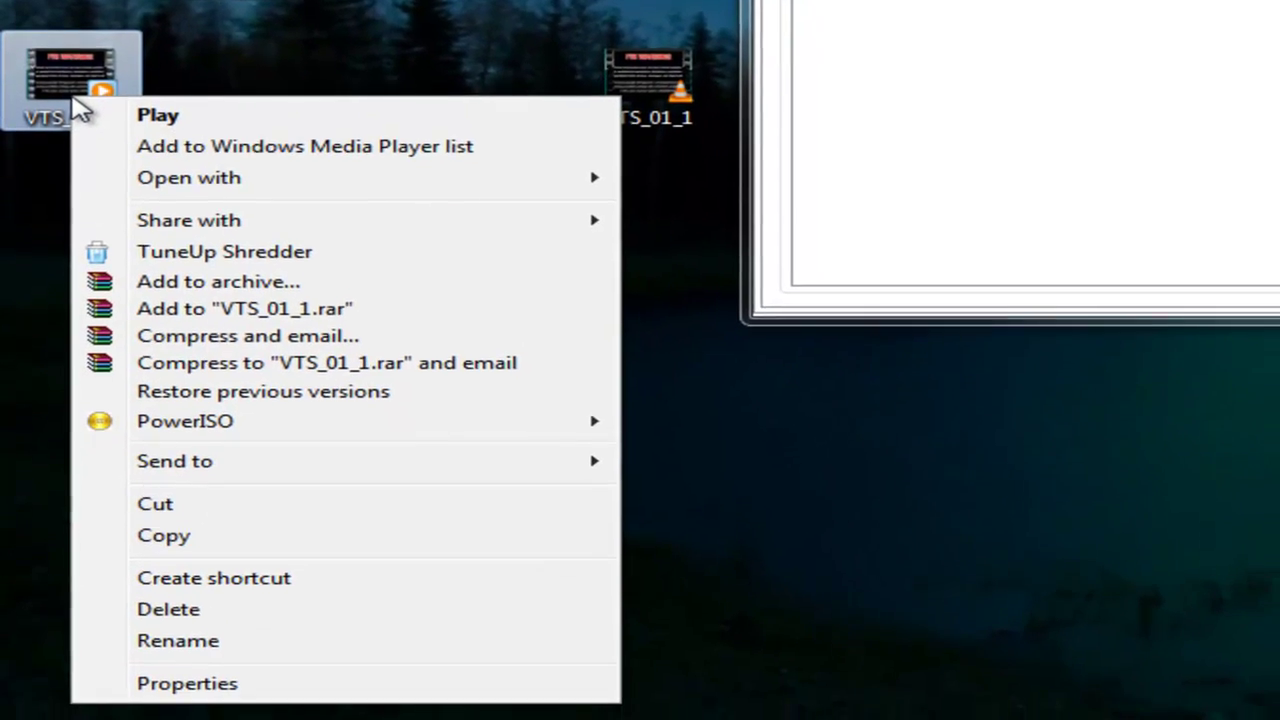
click(286, 685)
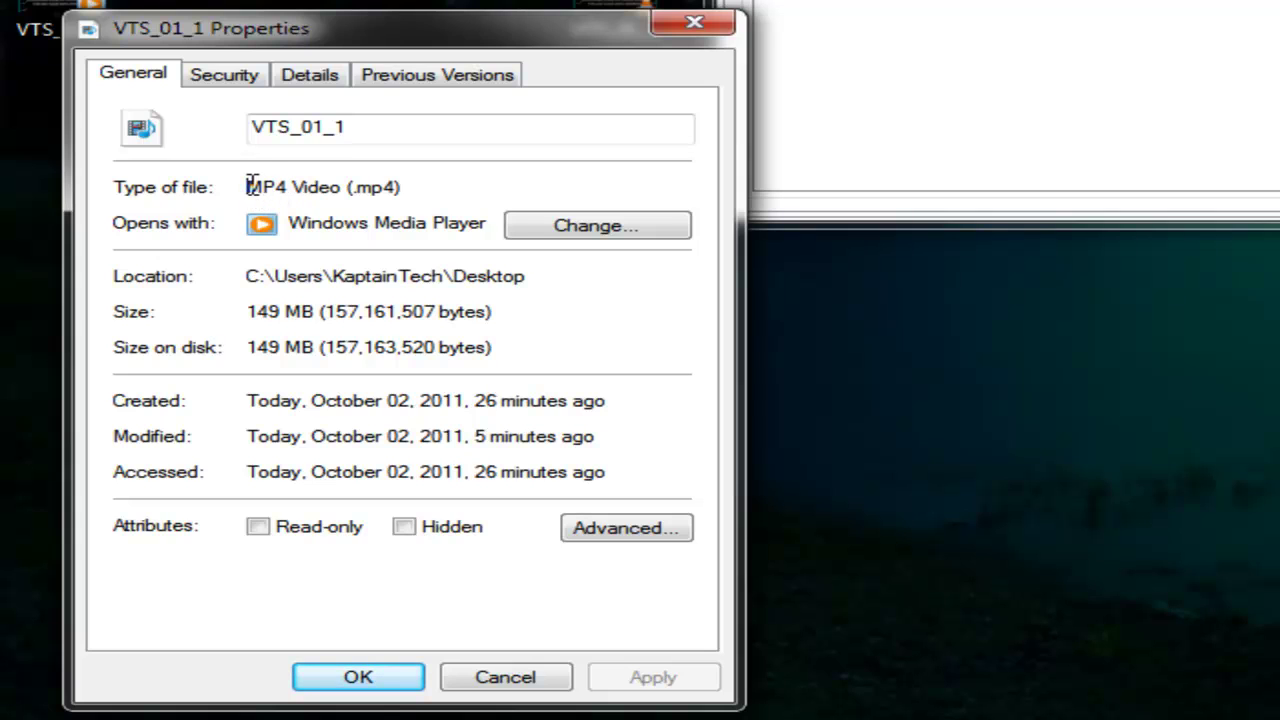
mouse_move(248, 187)
mouse_down()
mouse_move(437, 201)
mouse_move(248, 188)
mouse_up()
click(440, 193)
click(247, 188)
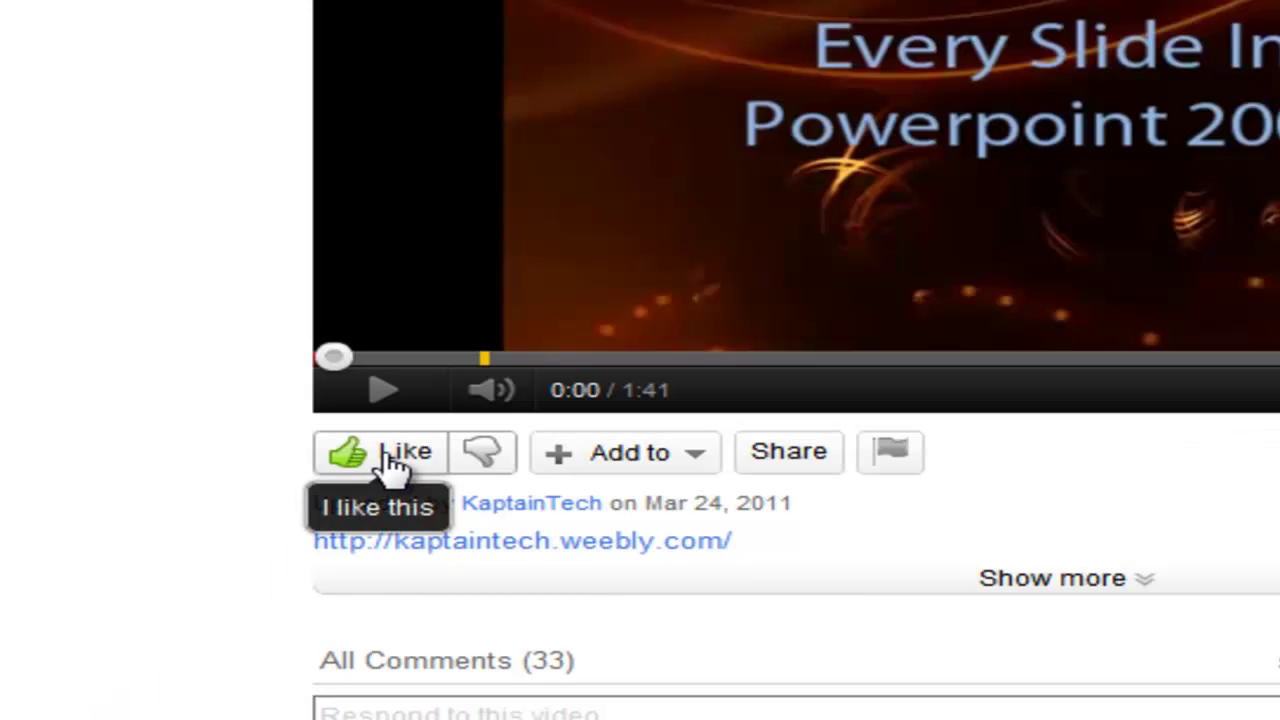
Like the PowerPoint 2007 music tutorial, post a 'Thanks' comment, and subscribe to the channel.
click(393, 462)
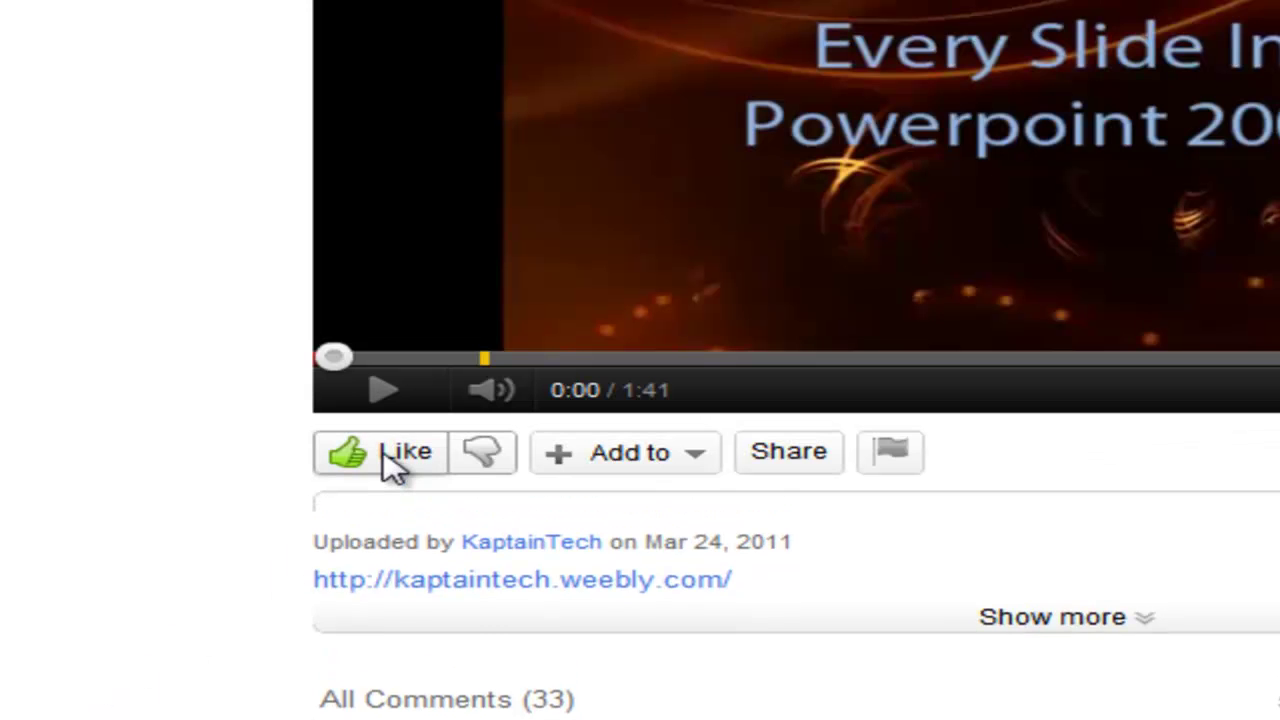
click(524, 712)
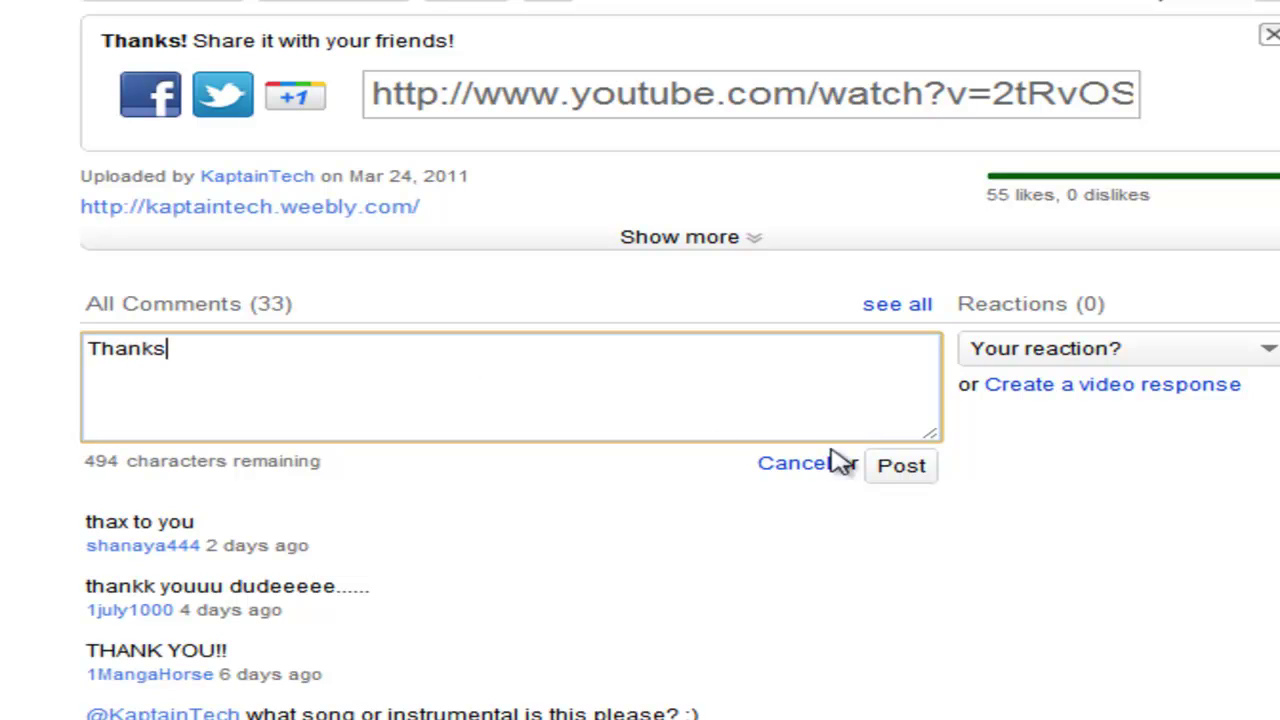
click(930, 466)
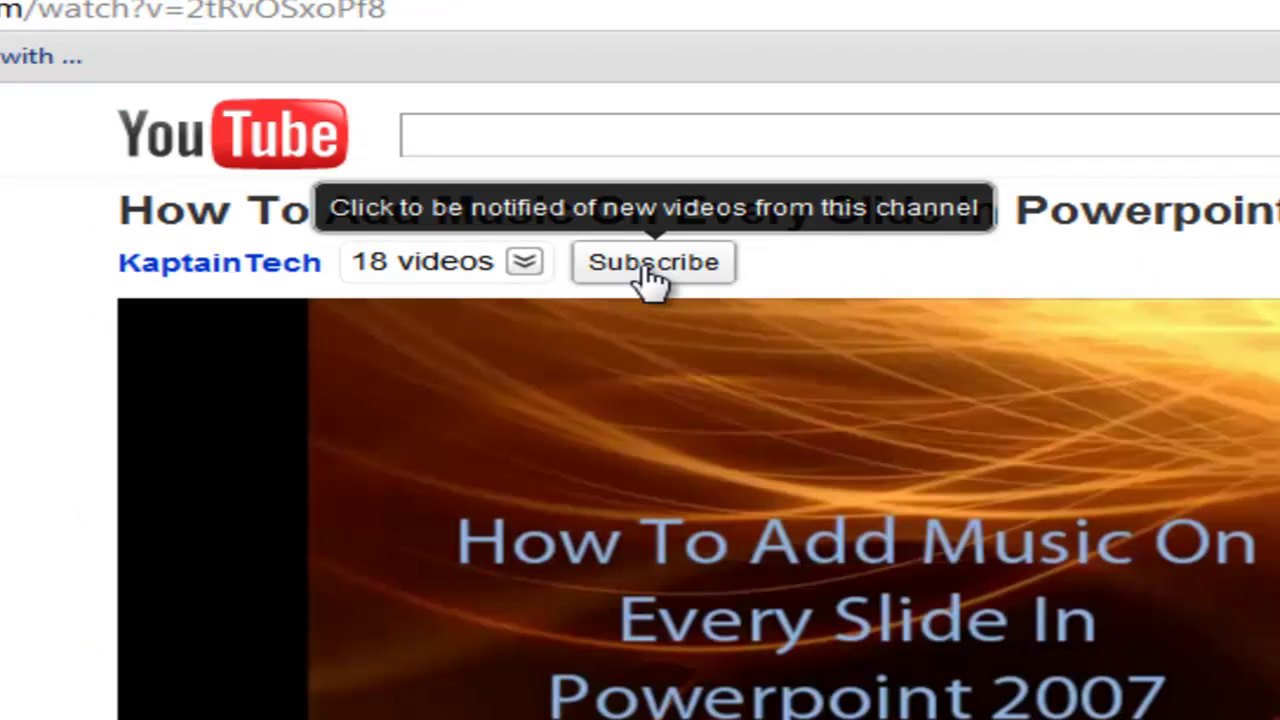
click(645, 270)
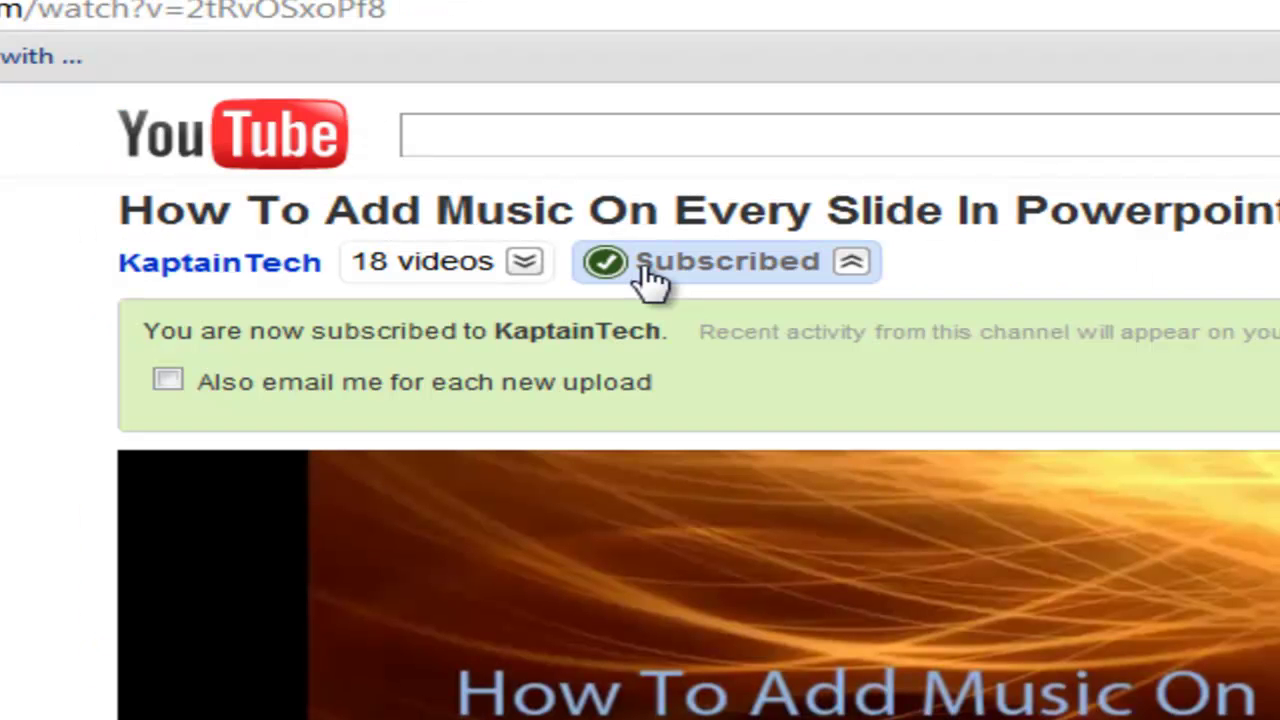